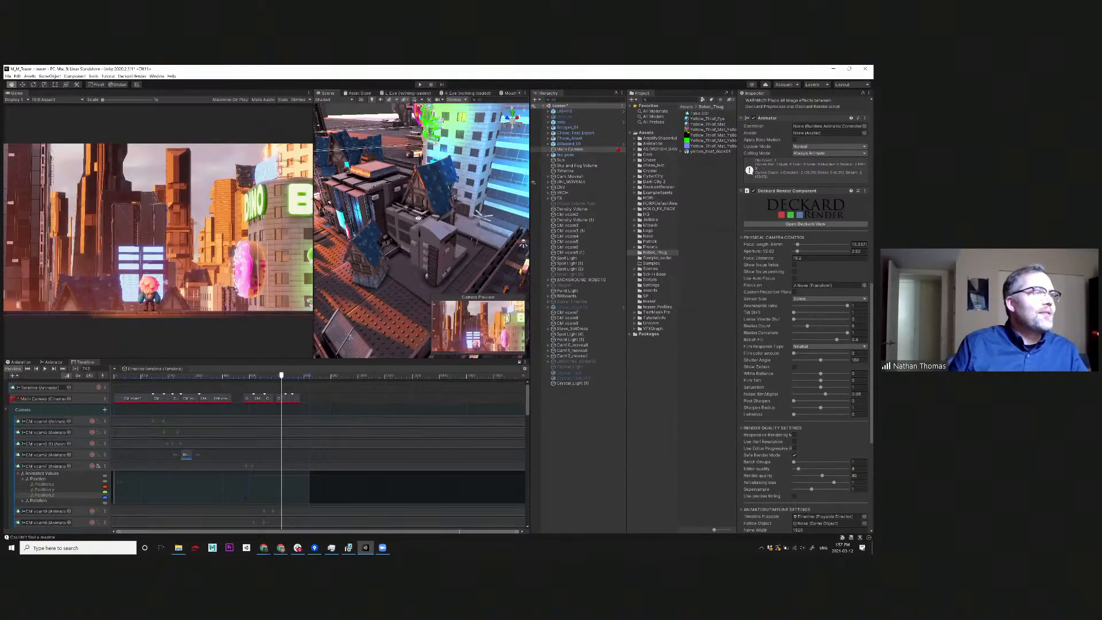
Frame the green dinosaur on the corner building and examine it with the DINO BITES sign and the pink donut from several angles.
{"action": "right_click_drag", "start_coordinate": [419, 218], "coordinate": [420, 155]}
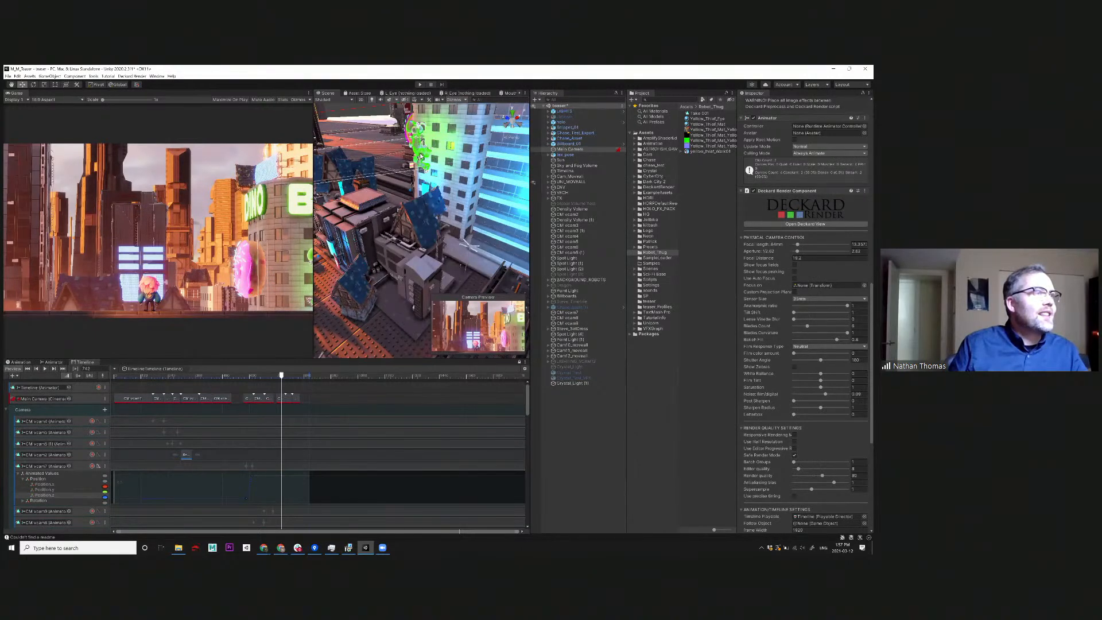
{"action": "left_click", "coordinate": [421, 155]}
{"action": "key", "text": "f"}
{"action": "left_click_drag", "start_coordinate": [351, 334], "coordinate": [426, 275], "text": "alt"}
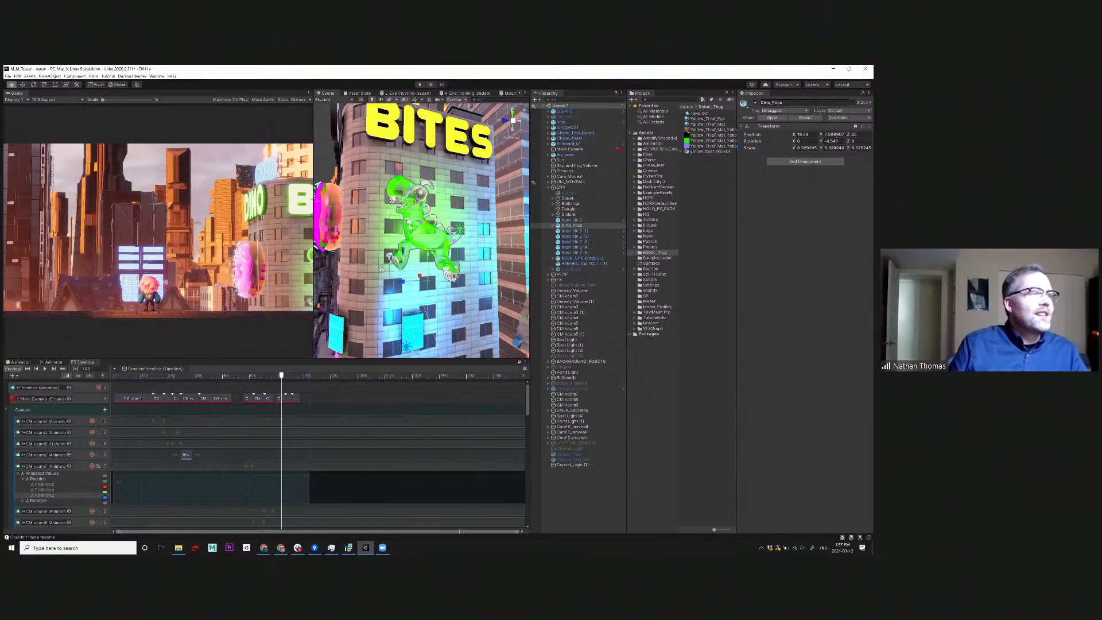
{"action": "middle_click_drag", "start_coordinate": [382, 270], "coordinate": [395, 331], "text": "alt"}
{"action": "left_click_drag", "start_coordinate": [379, 287], "coordinate": [430, 263], "text": "alt"}
{"action": "middle_click_drag", "start_coordinate": [429, 263], "coordinate": [482, 248], "text": "alt"}
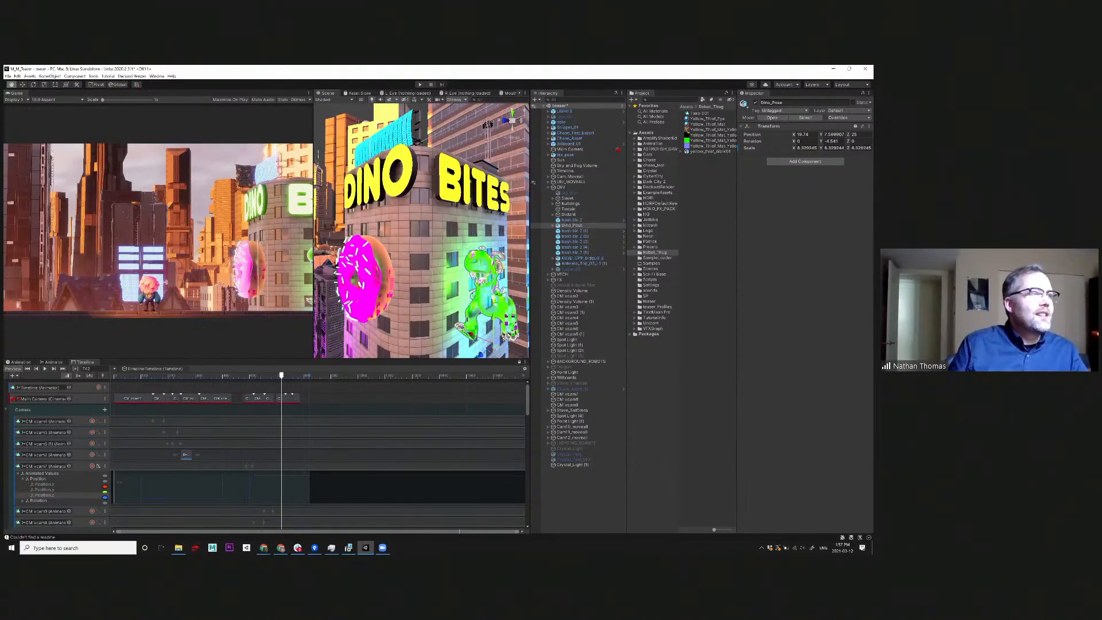
{"action": "left_click_drag", "start_coordinate": [424, 239], "coordinate": [427, 226], "text": "alt"}
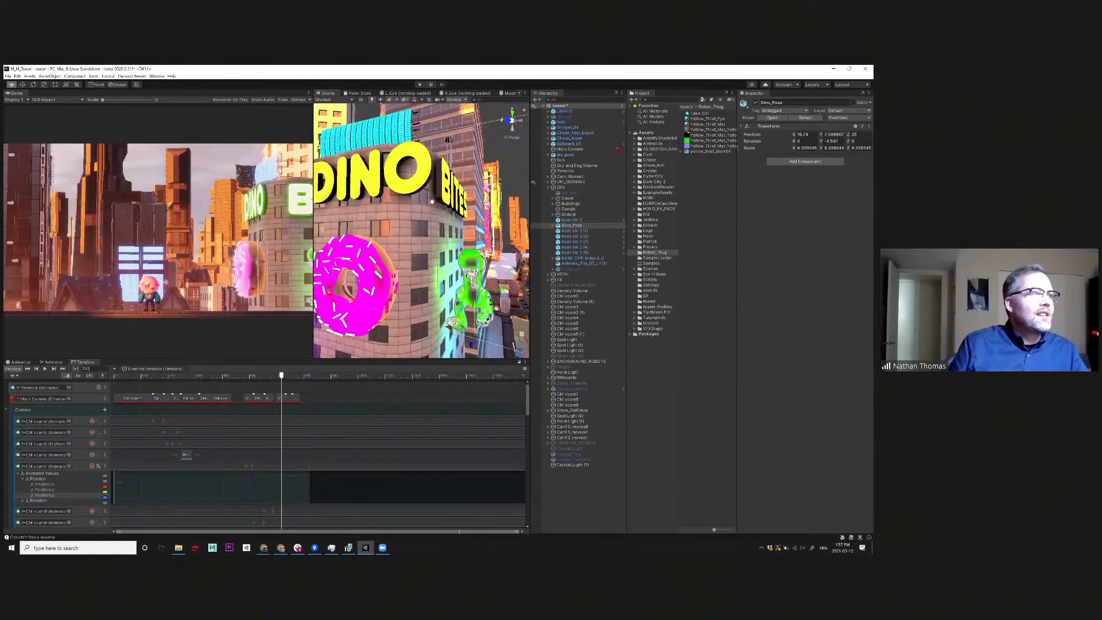
{"action": "left_click_drag", "start_coordinate": [424, 214], "coordinate": [465, 220], "text": "alt"}
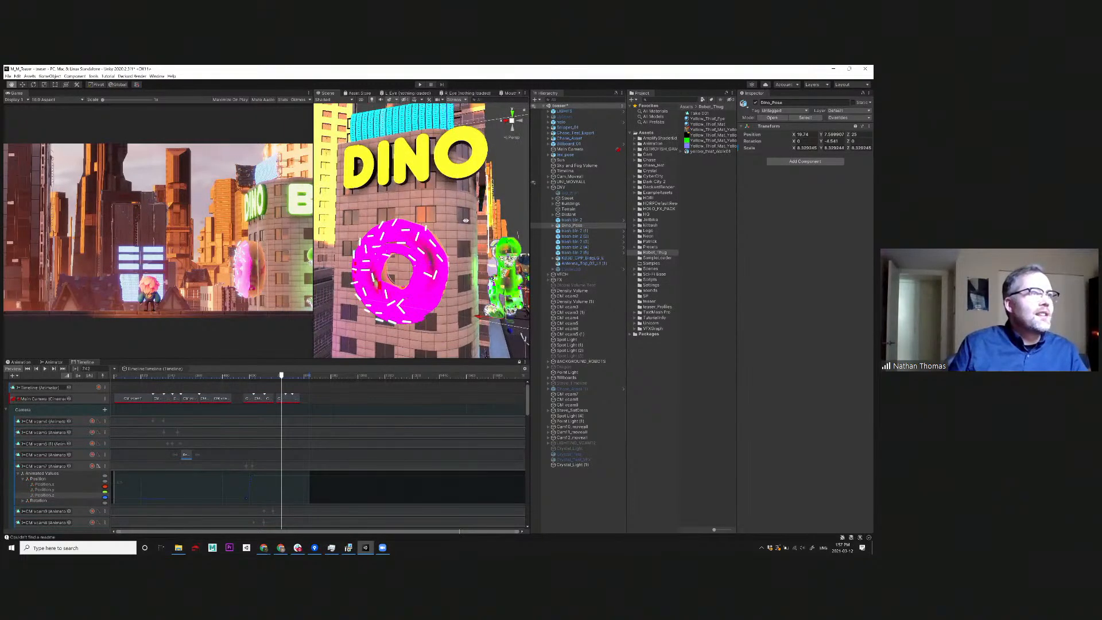
{"action": "middle_click_drag", "start_coordinate": [388, 247], "coordinate": [426, 213]}
{"action": "left_click_drag", "start_coordinate": [361, 228], "coordinate": [460, 222], "text": "alt"}
{"action": "left_click_drag", "start_coordinate": [391, 257], "coordinate": [429, 245], "text": "alt"}
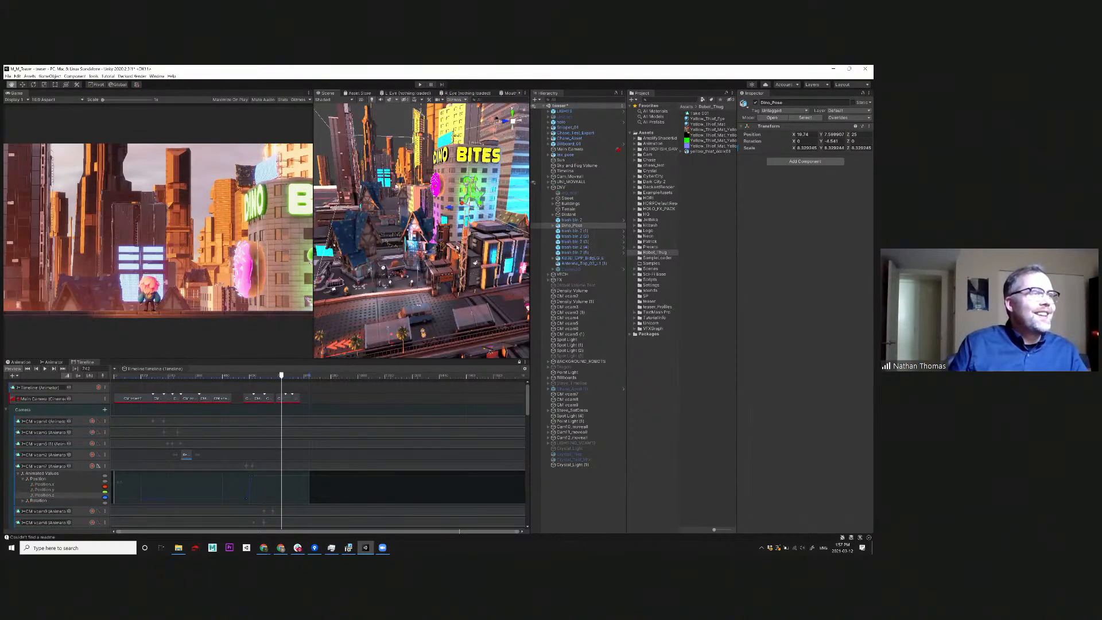
Frame the vertical pink RUNETECH sign on the tower and examine it from several angles.
{"action": "left_click_drag", "start_coordinate": [501, 241], "coordinate": [453, 252], "text": "alt"}
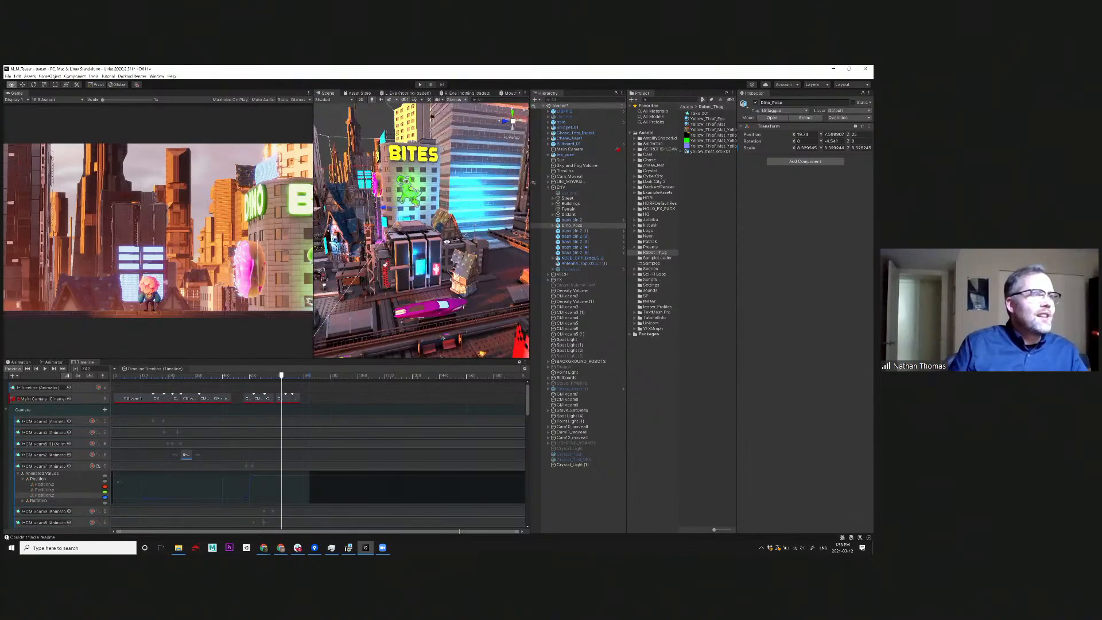
{"action": "left_click_drag", "start_coordinate": [520, 175], "coordinate": [503, 147], "text": "alt"}
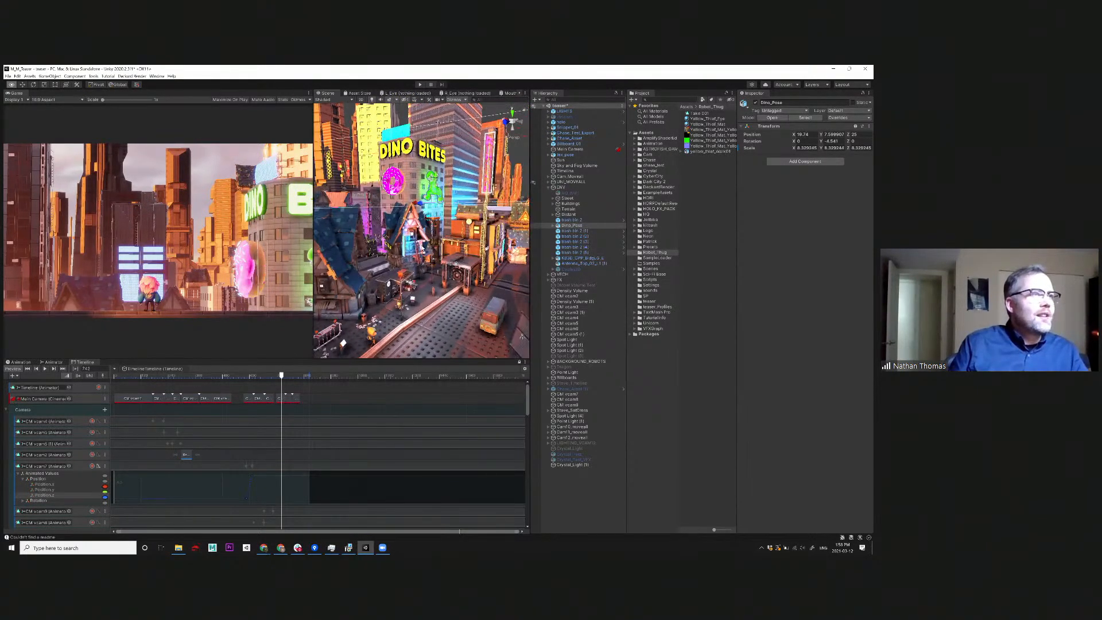
{"action": "left_click", "coordinate": [489, 152]}
{"action": "key", "text": "f"}
{"action": "left_click_drag", "start_coordinate": [440, 250], "coordinate": [400, 198], "text": "alt"}
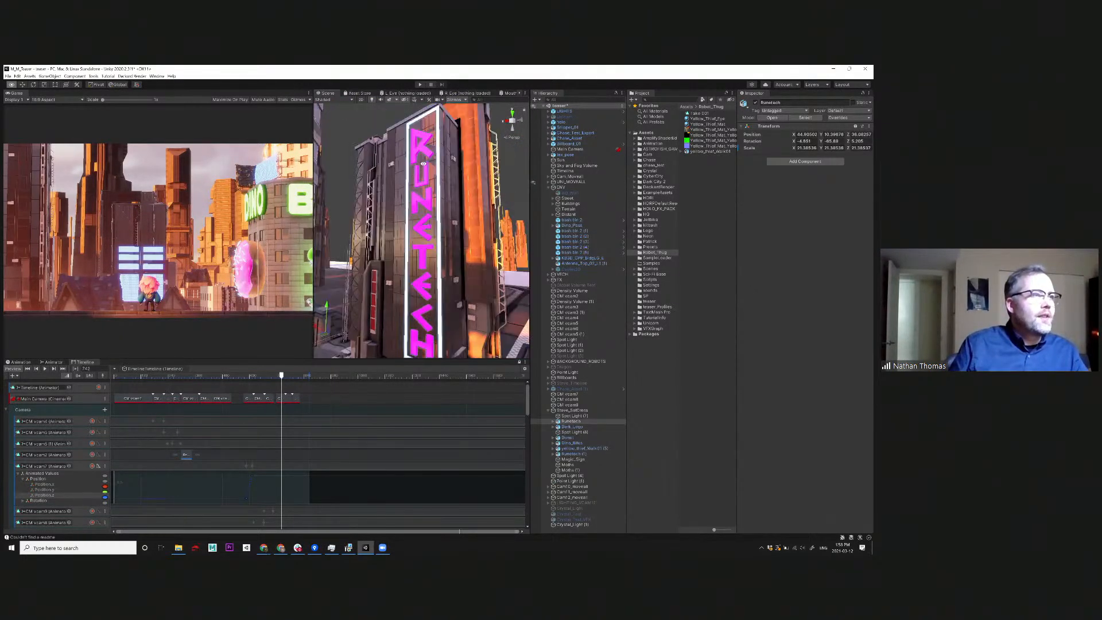
{"action": "left_click_drag", "start_coordinate": [444, 139], "coordinate": [473, 177], "text": "alt"}
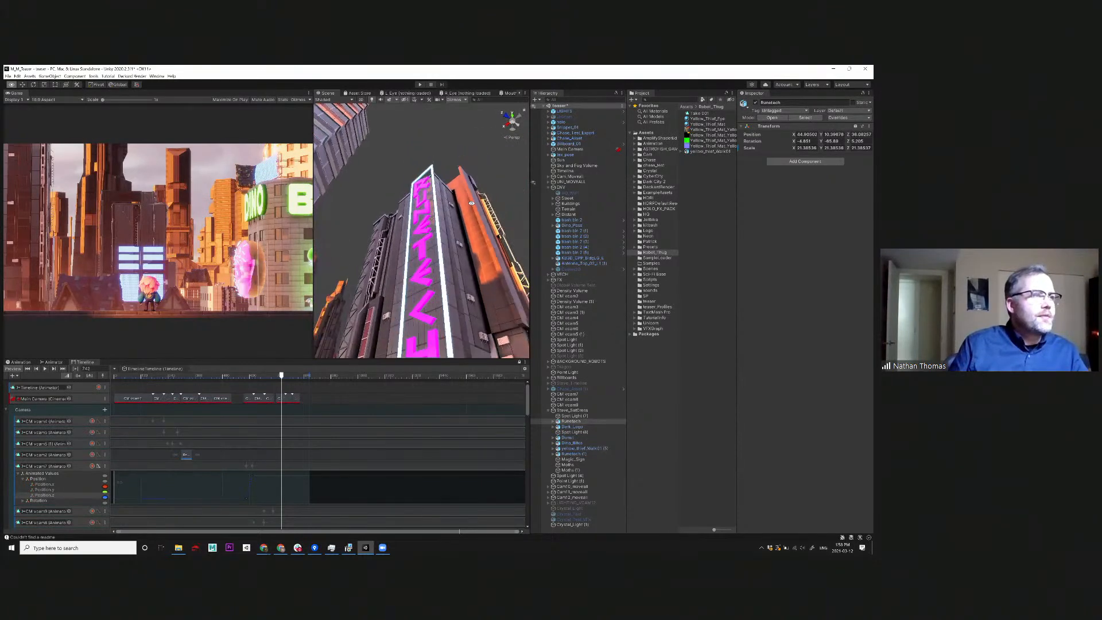
{"action": "left_click_drag", "start_coordinate": [432, 232], "coordinate": [497, 236], "text": "alt"}
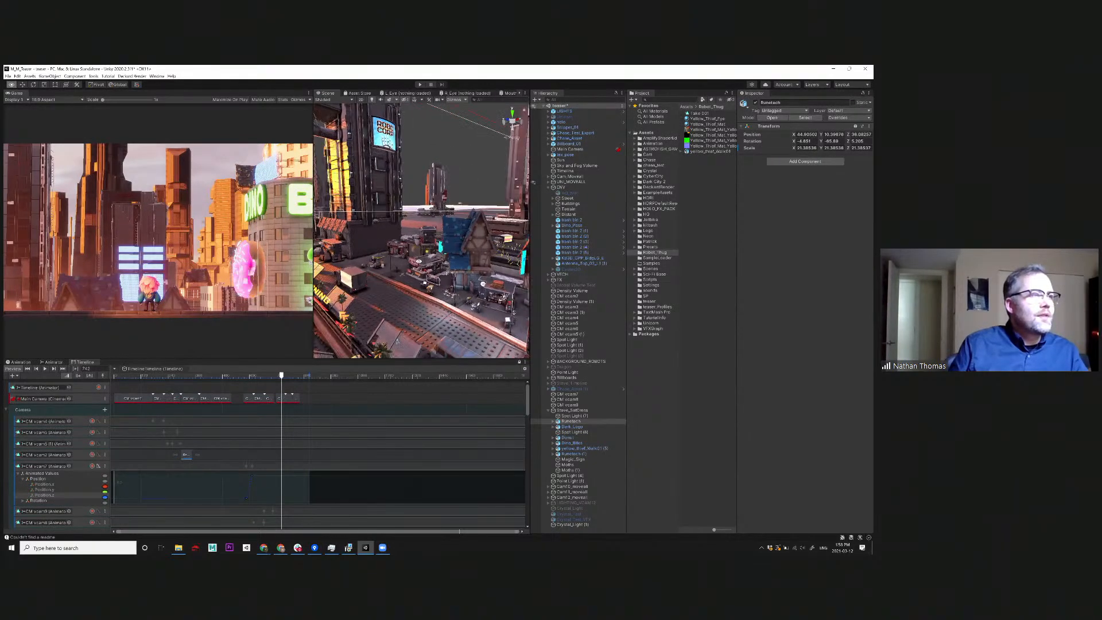
Survey the city set from above and along the street, including the rooftops, elevated road and neon signs.
{"action": "left_click_drag", "start_coordinate": [386, 305], "coordinate": [476, 321], "text": "alt"}
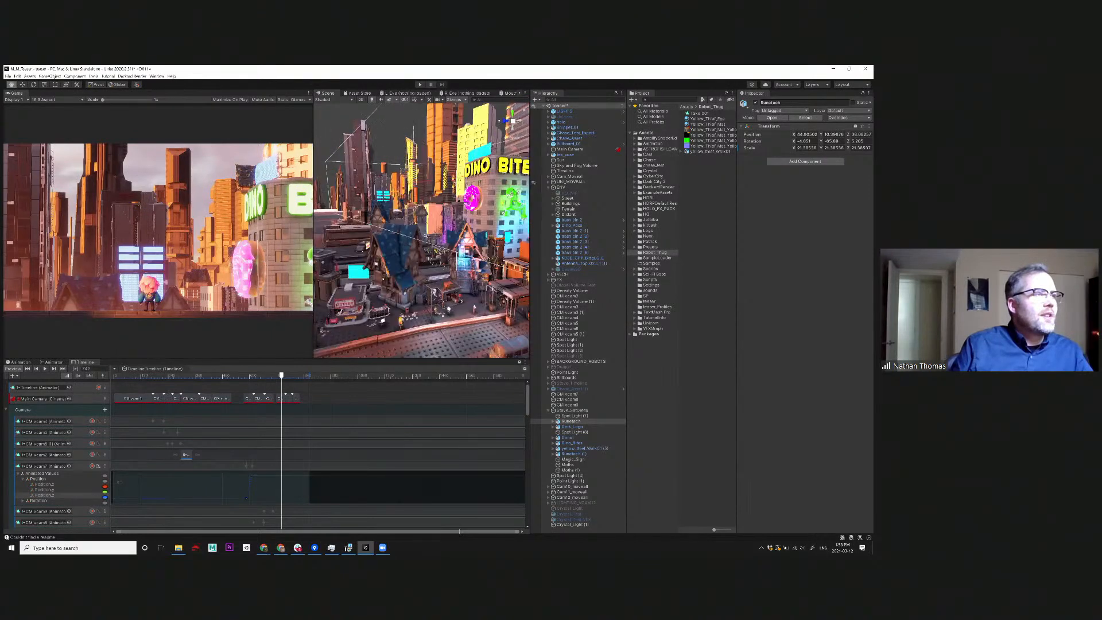
{"action": "left_click_drag", "start_coordinate": [409, 239], "coordinate": [488, 234], "text": "alt"}
{"action": "right_click_drag", "start_coordinate": [488, 234], "coordinate": [471, 233], "text": "alt"}
{"action": "left_click_drag", "start_coordinate": [471, 233], "coordinate": [482, 296], "text": "alt"}
{"action": "left_click_drag", "start_coordinate": [431, 266], "coordinate": [461, 276], "text": "alt"}
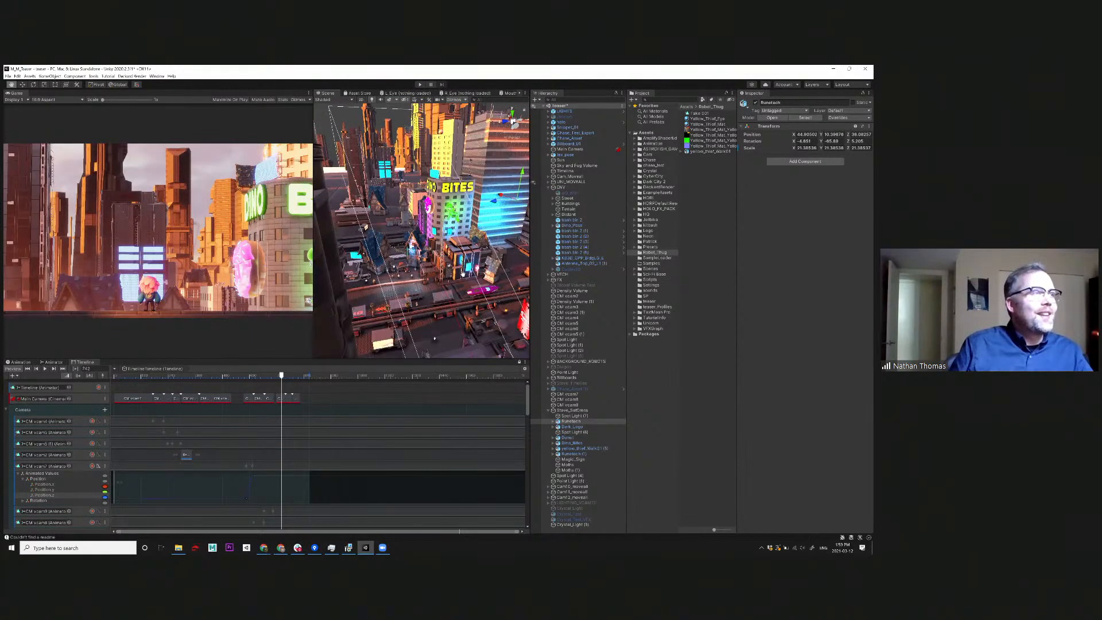
{"action": "left_click_drag", "start_coordinate": [435, 339], "coordinate": [405, 278], "text": "alt"}
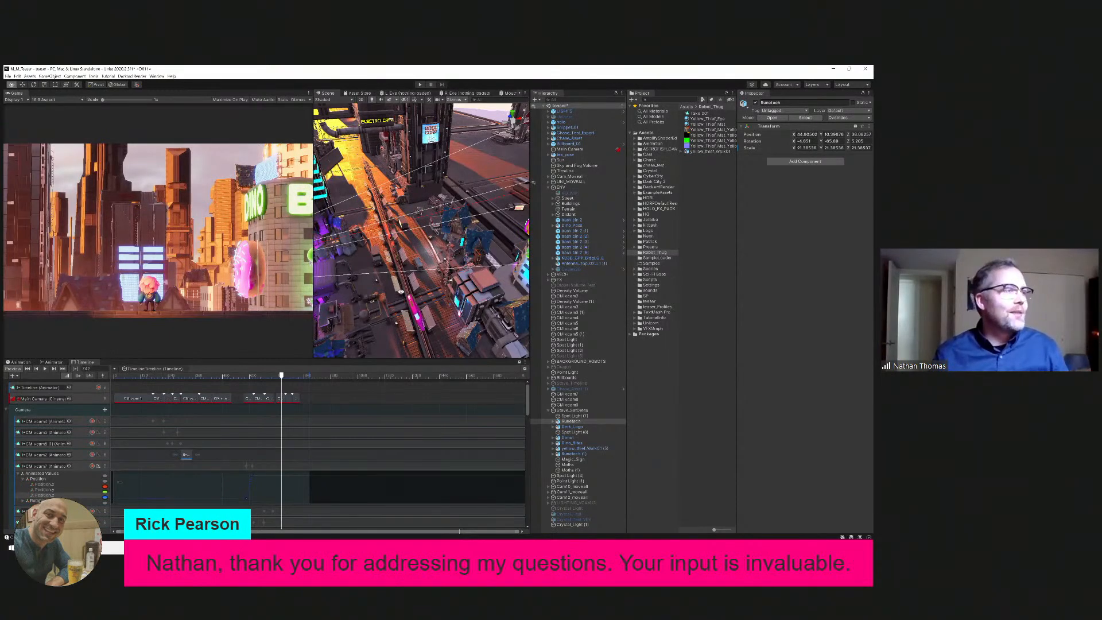
{"action": "left_click_drag", "start_coordinate": [401, 294], "coordinate": [409, 255], "text": "alt"}
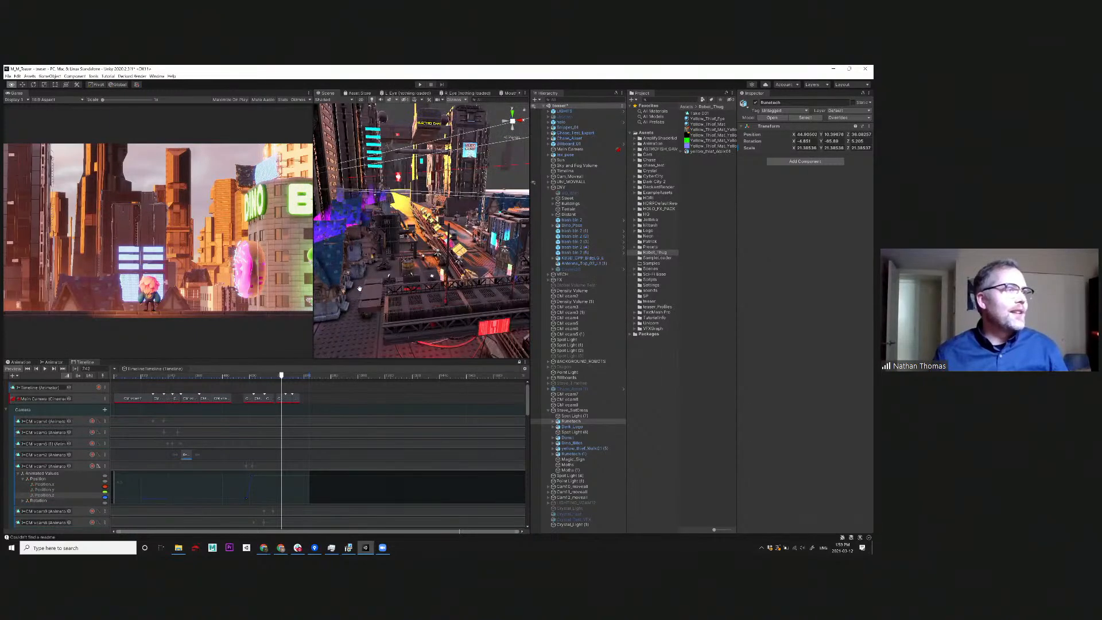
{"action": "middle_click_drag", "start_coordinate": [332, 307], "coordinate": [391, 296], "text": "alt"}
{"action": "left_click_drag", "start_coordinate": [390, 296], "coordinate": [531, 297], "text": "alt"}
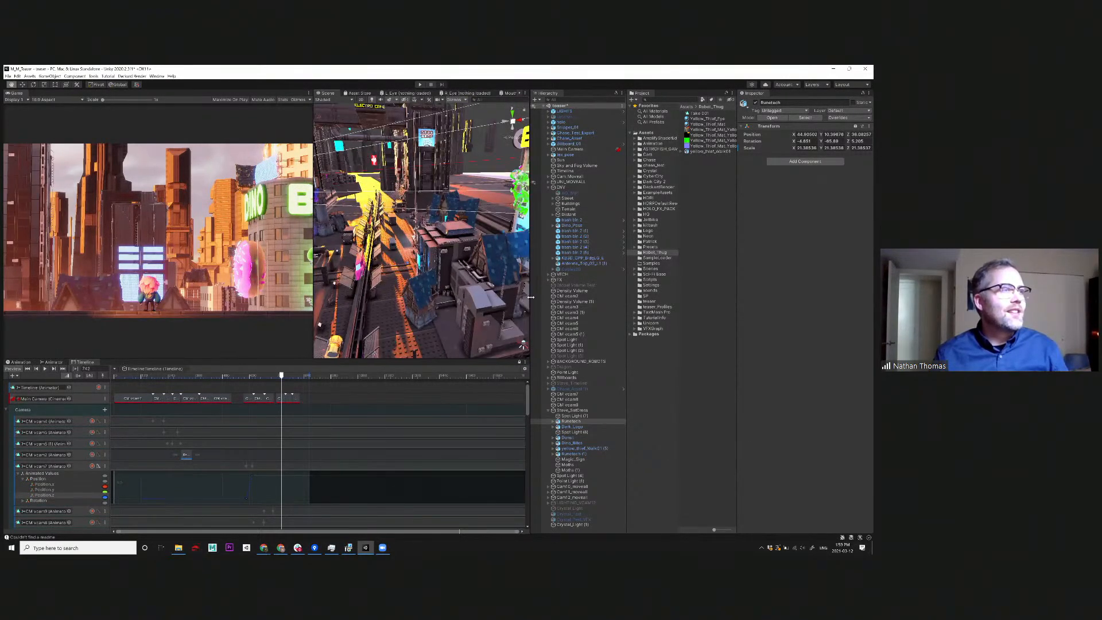
Frame the posed character on the elevated walkway and examine it with its surrounding railings and lamp posts.
{"action": "left_click_drag", "start_coordinate": [468, 281], "coordinate": [439, 261], "text": "alt"}
{"action": "middle_click_drag", "start_coordinate": [439, 262], "coordinate": [448, 282], "text": "alt"}
{"action": "left_click_drag", "start_coordinate": [448, 282], "coordinate": [376, 254], "text": "alt"}
{"action": "right_click_drag", "start_coordinate": [377, 253], "coordinate": [388, 254], "text": "alt"}
{"action": "middle_click_drag", "start_coordinate": [388, 254], "coordinate": [409, 270], "text": "alt"}
{"action": "left_click_drag", "start_coordinate": [409, 270], "coordinate": [452, 278], "text": "alt"}
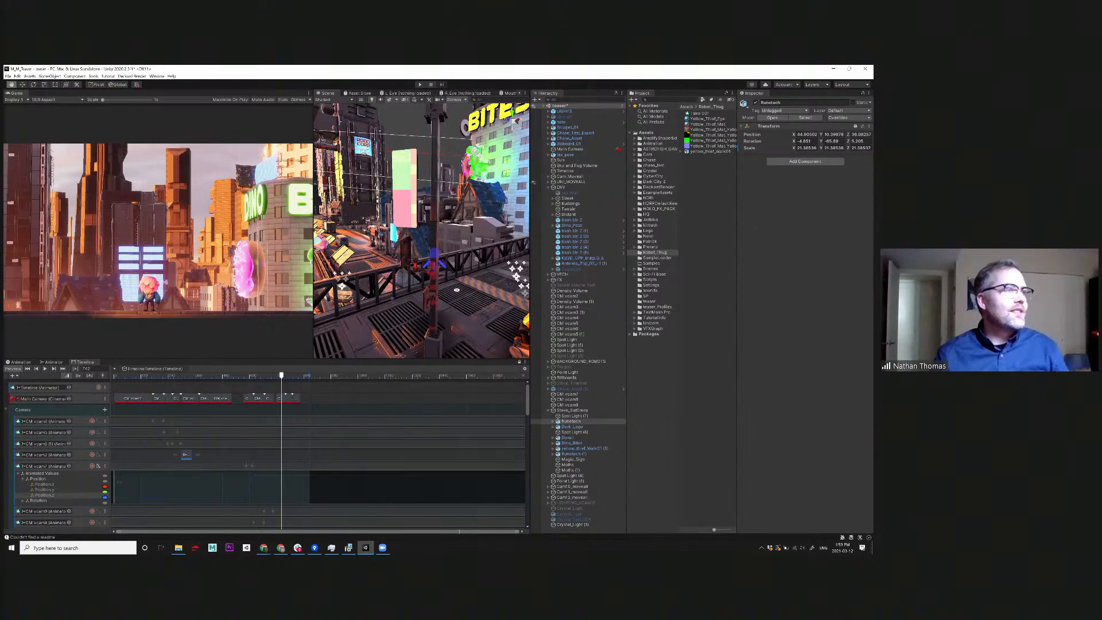
{"action": "middle_click_drag", "start_coordinate": [457, 290], "coordinate": [449, 269], "text": "alt"}
{"action": "left_click", "coordinate": [451, 266]}
{"action": "key", "text": "f"}
{"action": "mouse_move", "coordinate": [450, 266]}
{"action": "left_mouse_down", "text": "alt"}
{"action": "mouse_move", "coordinate": [438, 298]}
{"action": "mouse_move", "coordinate": [415, 275]}
{"action": "mouse_move", "coordinate": [435, 275]}
{"action": "mouse_move", "coordinate": [433, 260]}
{"action": "mouse_move", "coordinate": [386, 272]}
{"action": "mouse_move", "coordinate": [370, 264]}
{"action": "mouse_move", "coordinate": [465, 273]}
{"action": "mouse_move", "coordinate": [420, 260]}
{"action": "mouse_move", "coordinate": [440, 265]}
{"action": "left_mouse_up", "text": "alt"}
{"action": "scroll", "coordinate": [366, 287], "scroll_direction": "down", "scroll_amount": 10}
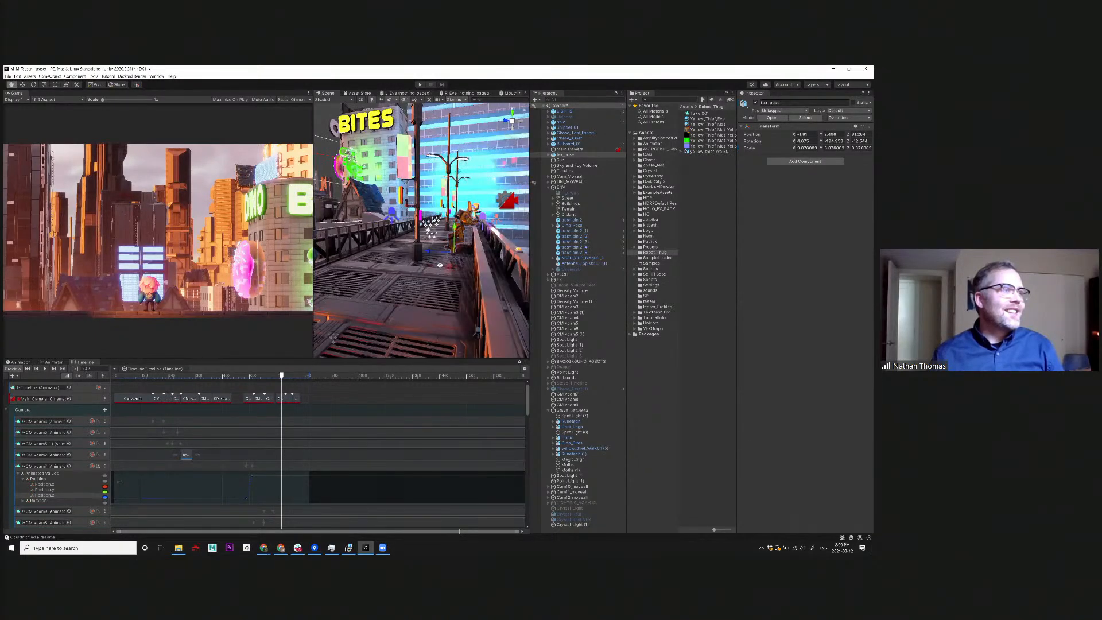
{"action": "right_click_drag", "start_coordinate": [478, 307], "coordinate": [443, 288], "text": "alt"}
{"action": "left_click_drag", "start_coordinate": [443, 288], "coordinate": [326, 323], "text": "alt"}
{"action": "right_click_drag", "start_coordinate": [326, 323], "coordinate": [313, 314], "text": "alt"}
Switch to the Chrome window showing the animator's website and load bigdinosaurshow.com in it.
{"action": "left_click", "coordinate": [834, 69]}
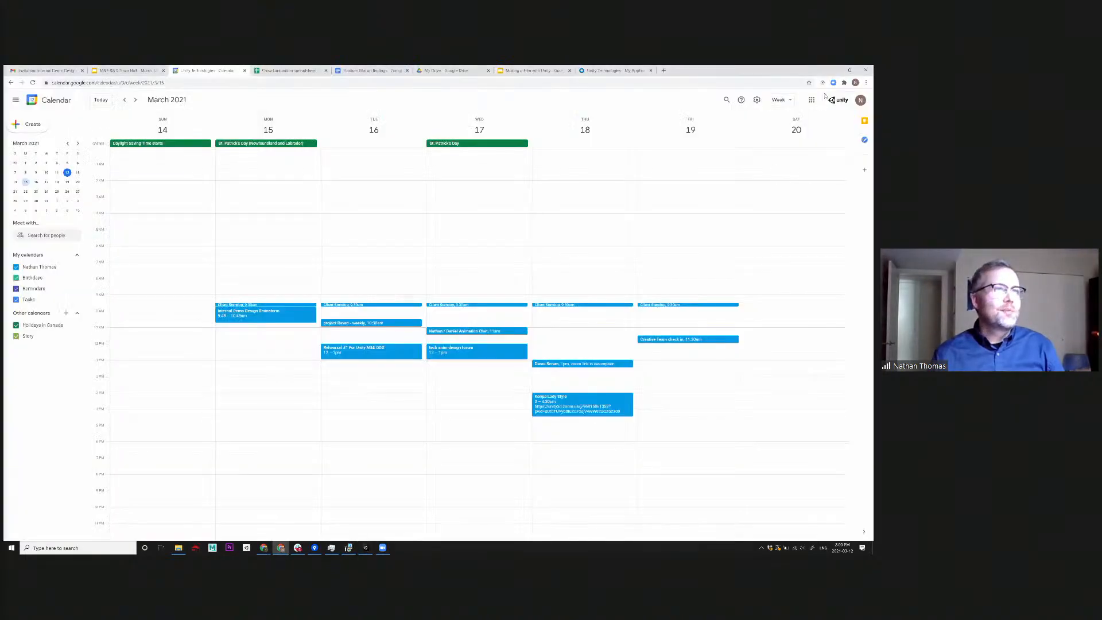
{"action": "left_click", "coordinate": [366, 548]}
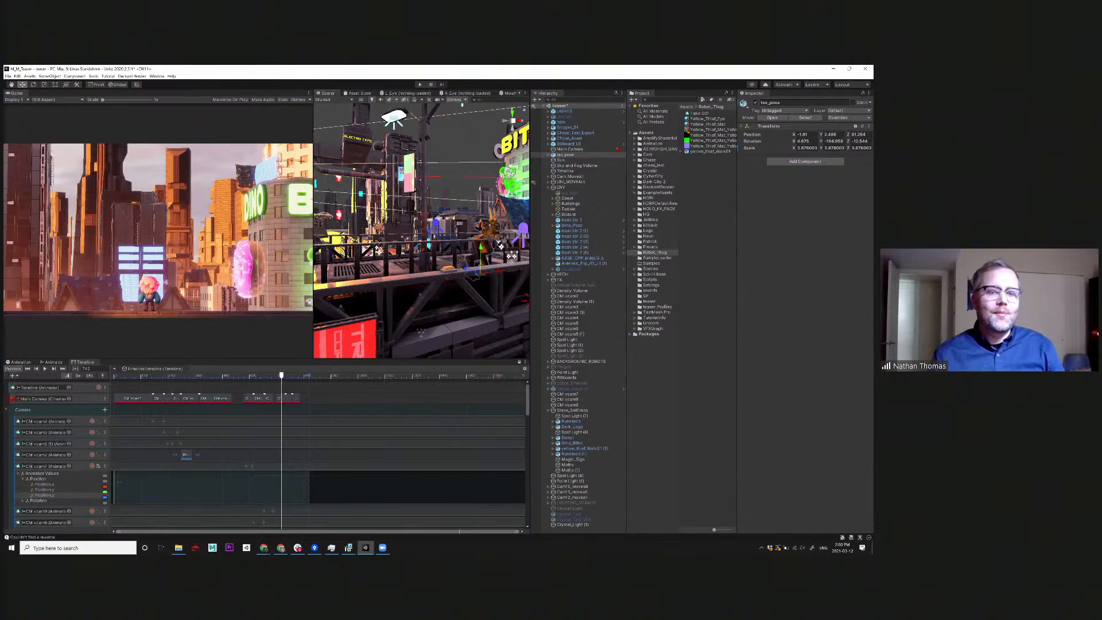
{"action": "key", "text": "alt+Tab"}
{"action": "left_click", "coordinate": [163, 83]}
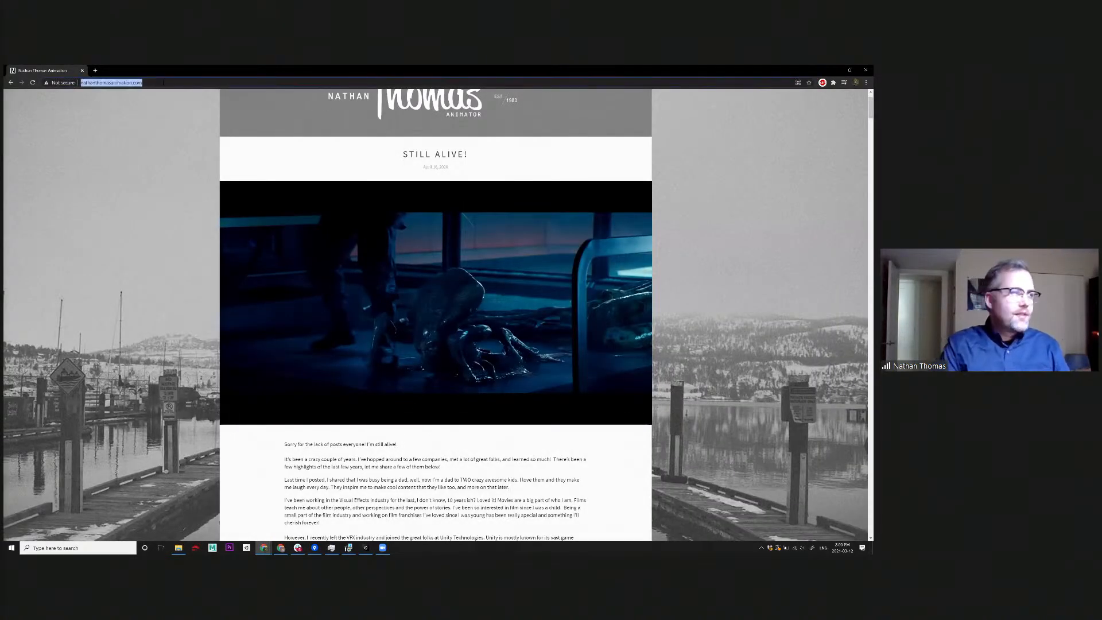
{"action": "type", "text": "bigdinosaurshow.com"}
{"action": "key", "text": "Return"}
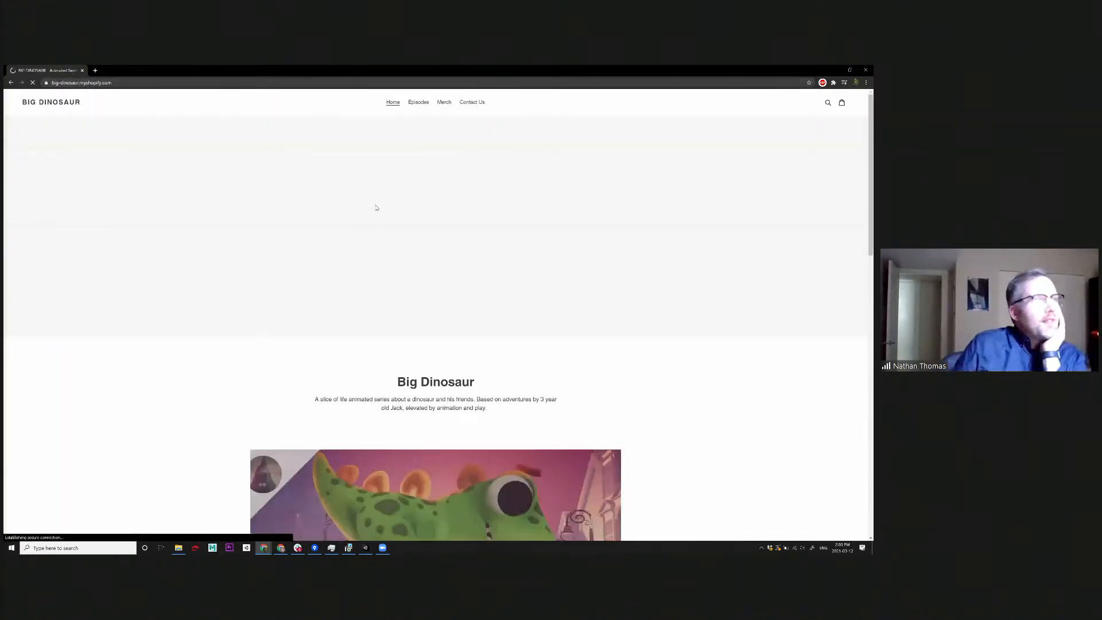
Look over the Big Dinosaur home page's video and T-shirts, and open the Episodes page to browse the episodes.
{"action": "scroll", "coordinate": [441, 272], "scroll_direction": "down", "scroll_amount": 5}
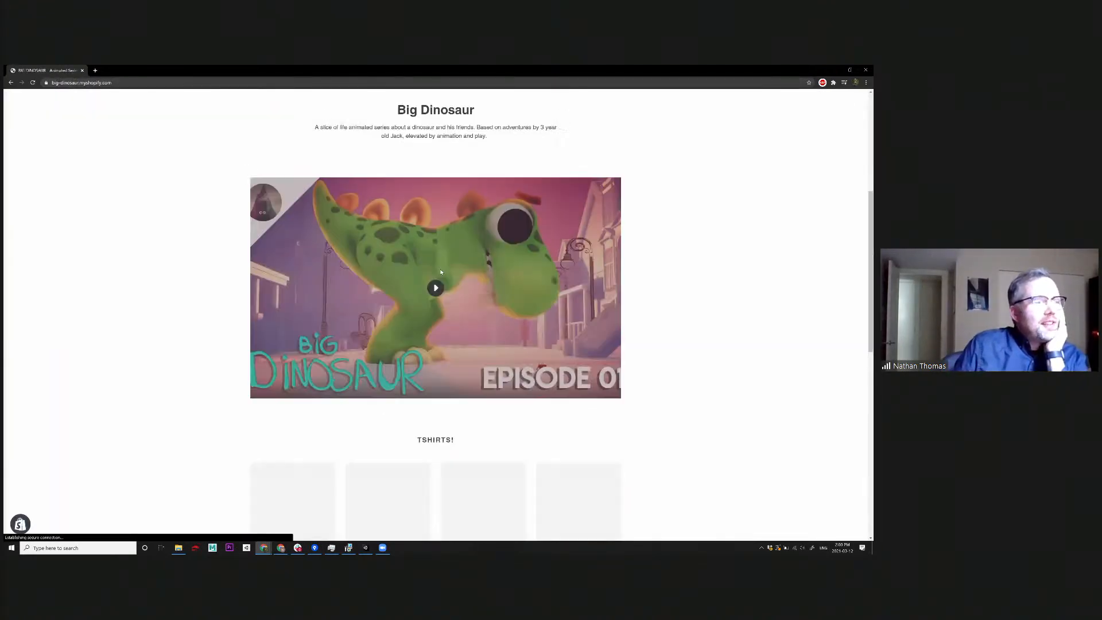
{"action": "scroll", "coordinate": [531, 279], "scroll_direction": "down", "scroll_amount": 2}
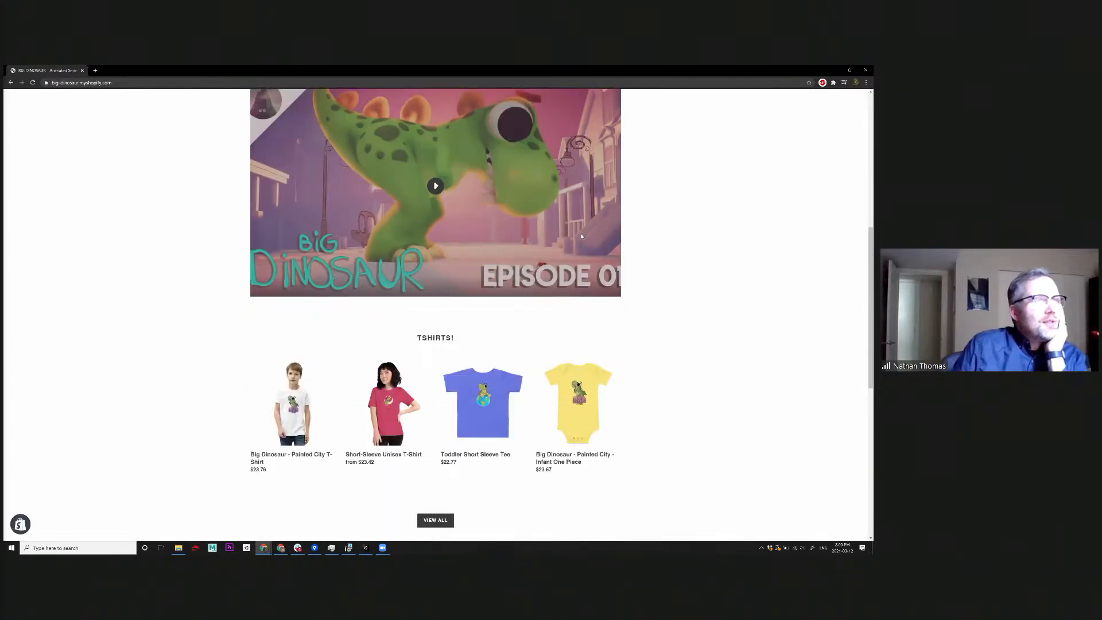
{"action": "scroll", "coordinate": [581, 236], "scroll_direction": "up", "scroll_amount": 7}
{"action": "left_click", "coordinate": [418, 103]}
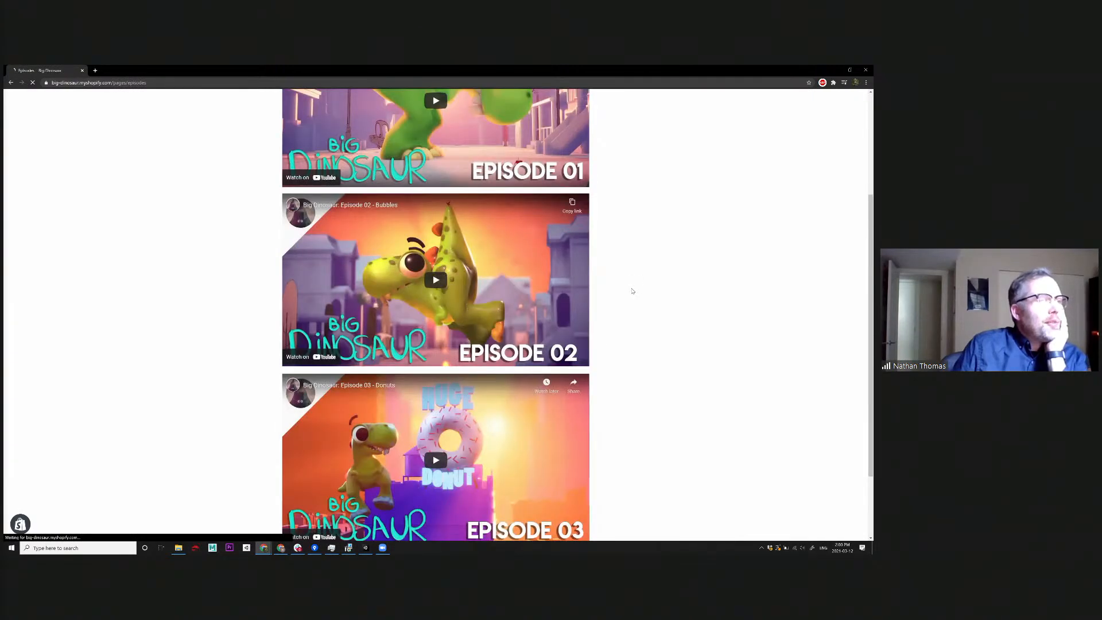
{"action": "scroll", "coordinate": [633, 291], "scroll_direction": "down", "scroll_amount": 2}
{"action": "scroll", "coordinate": [632, 291], "scroll_direction": "up", "scroll_amount": 4}
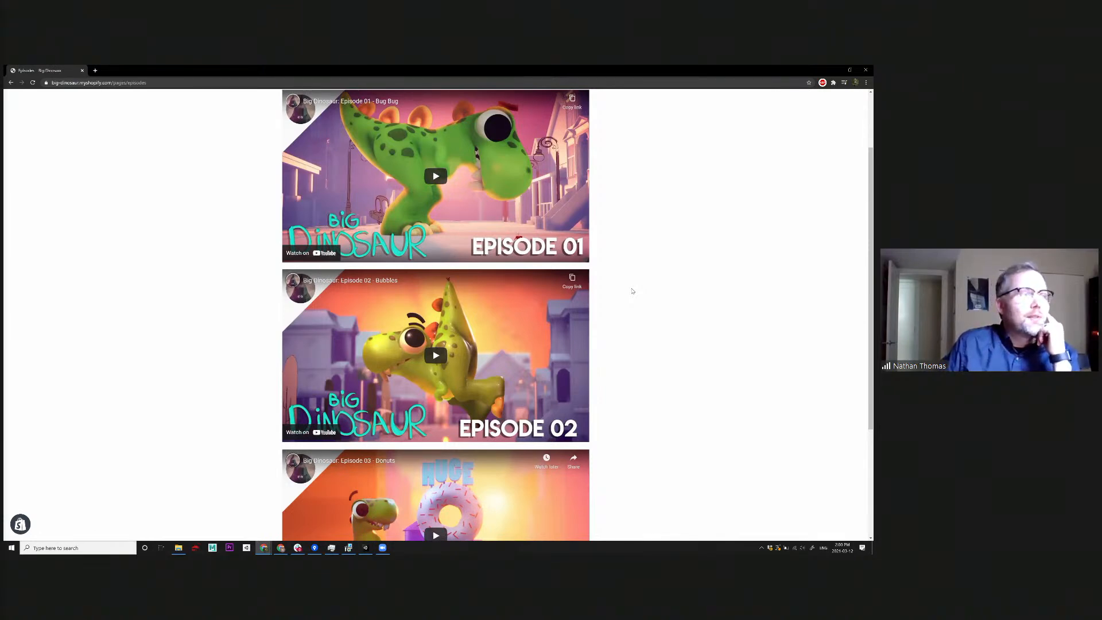
{"action": "scroll", "coordinate": [638, 295], "scroll_direction": "down", "scroll_amount": 1}
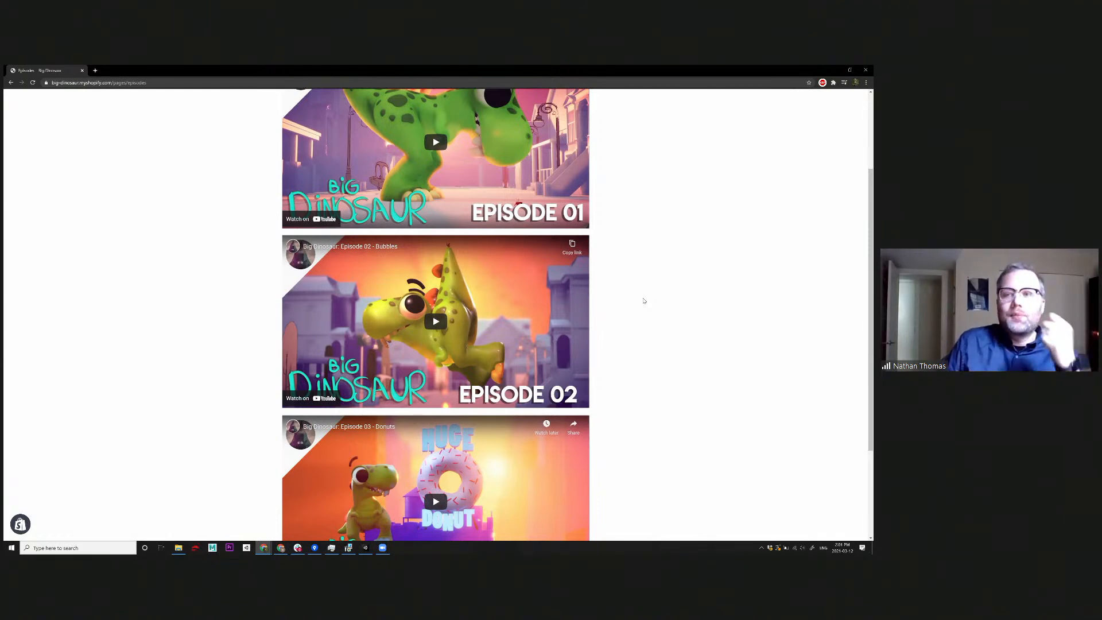
Play Episode 02 - Bubbles, pause it, and skip ahead to the frames at 0:47 and 0:52.
{"action": "left_click", "coordinate": [441, 325]}
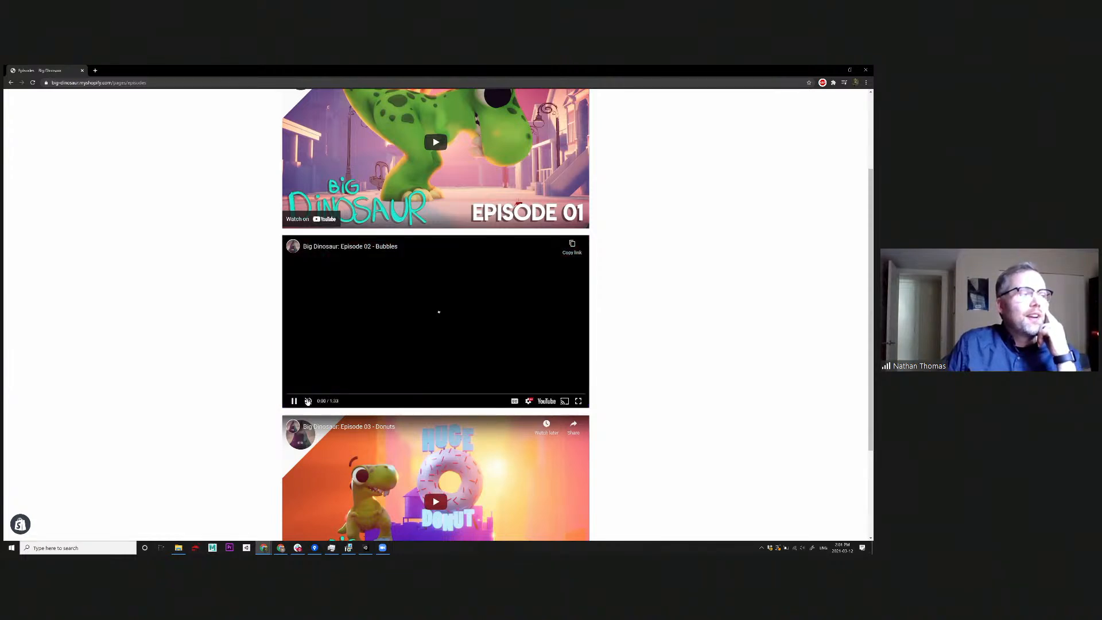
{"action": "left_click", "coordinate": [344, 394]}
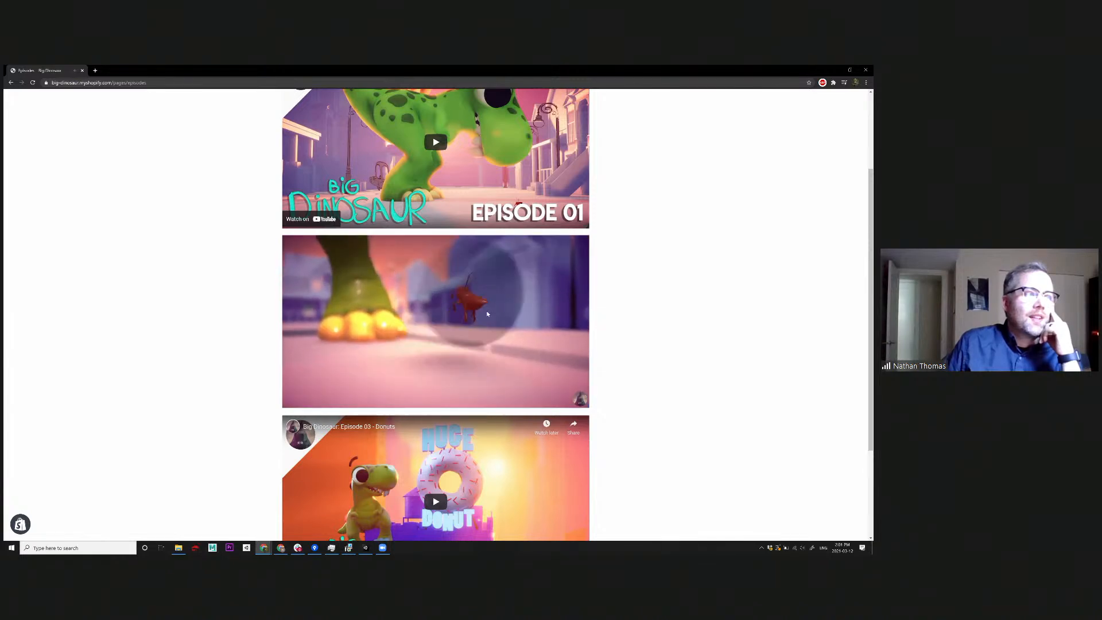
{"action": "left_click", "coordinate": [485, 329]}
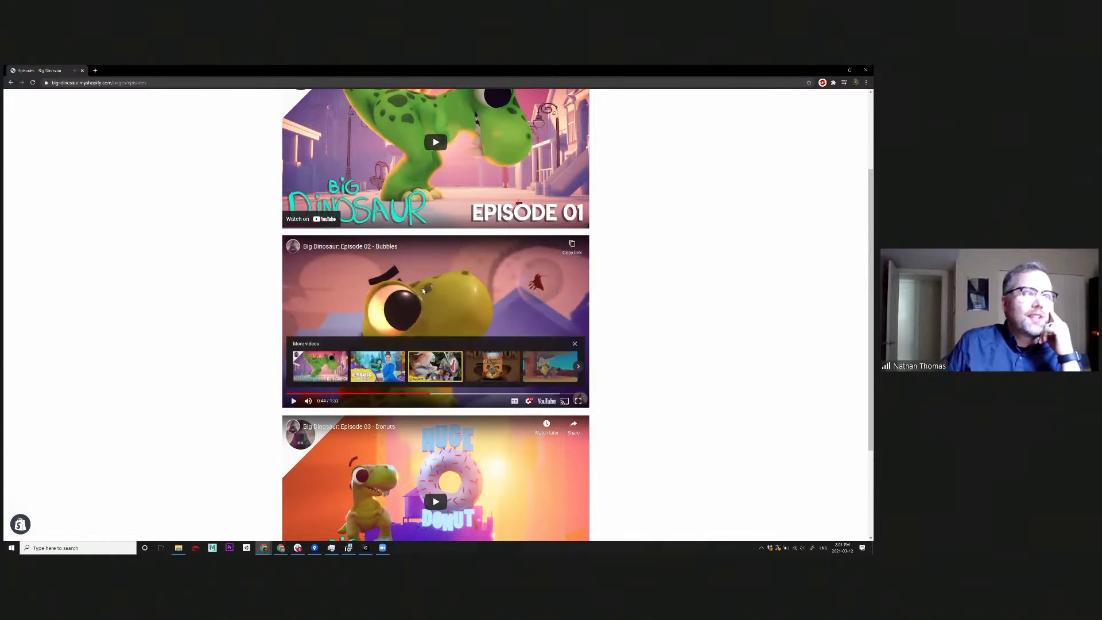
{"action": "left_click", "coordinate": [440, 395]}
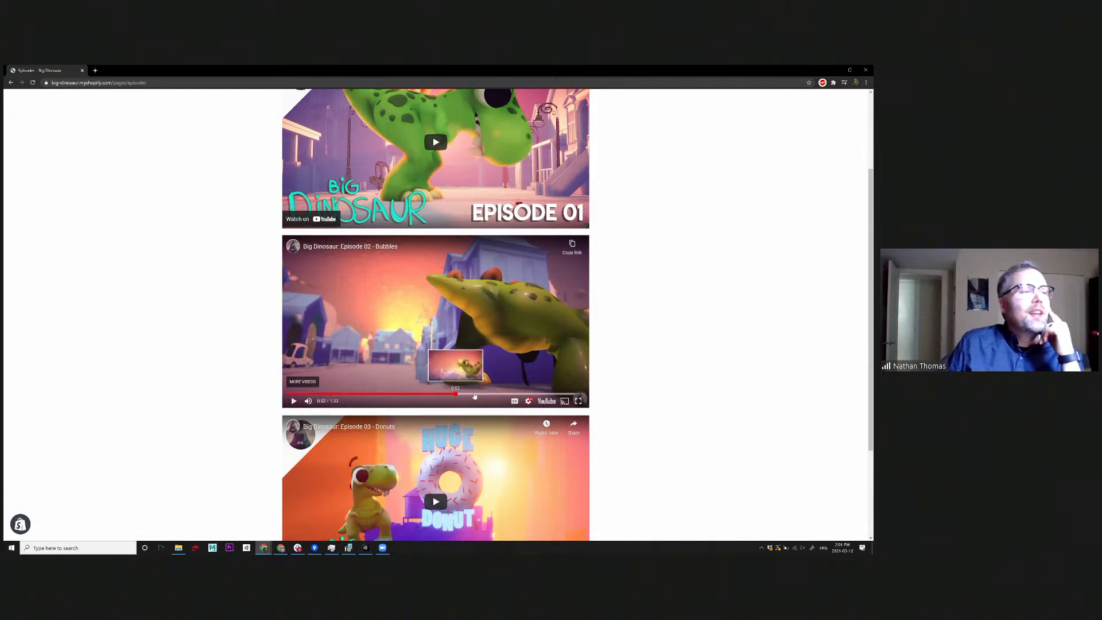
{"action": "left_click", "coordinate": [457, 395]}
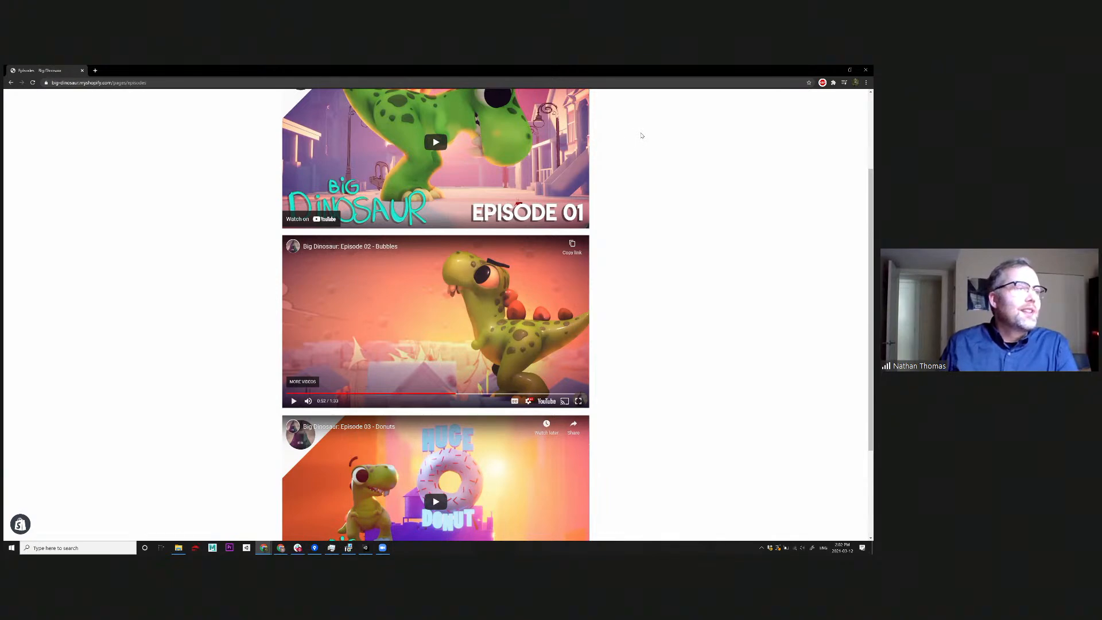
{"action": "scroll", "coordinate": [634, 296], "scroll_direction": "up", "scroll_amount": 2}
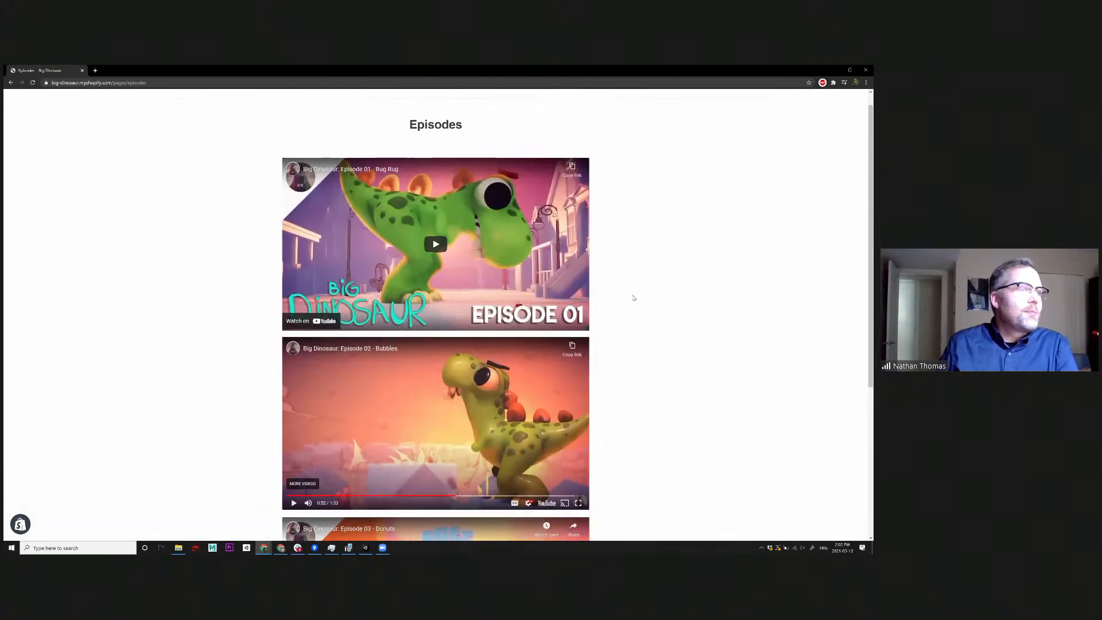
{"action": "scroll", "coordinate": [634, 298], "scroll_direction": "down", "scroll_amount": 1}
{"action": "scroll", "coordinate": [633, 297], "scroll_direction": "up", "scroll_amount": 2}
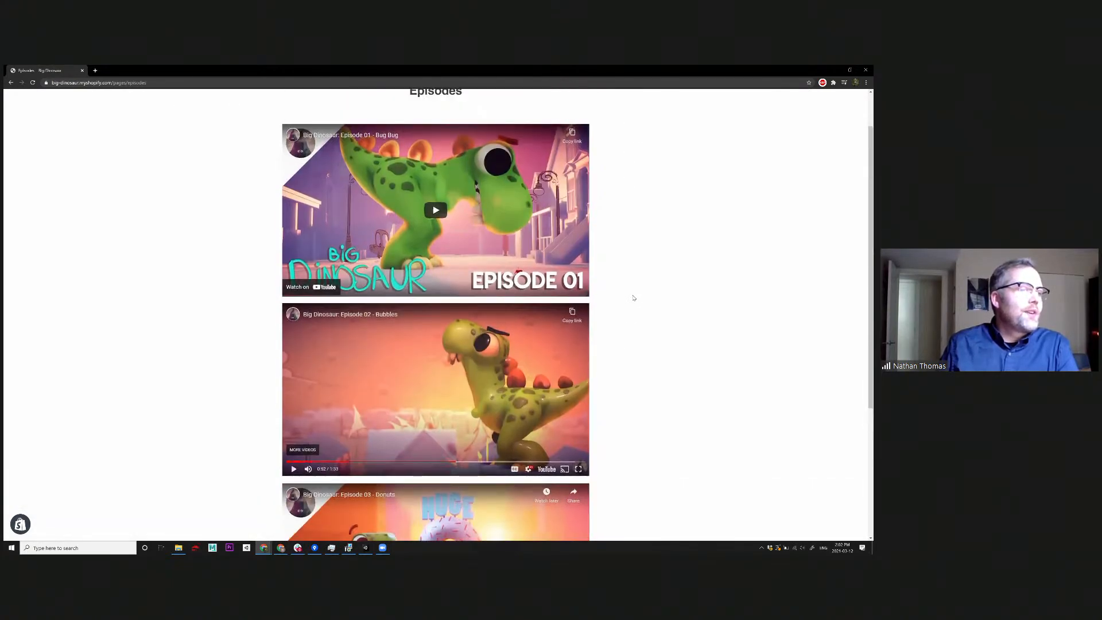
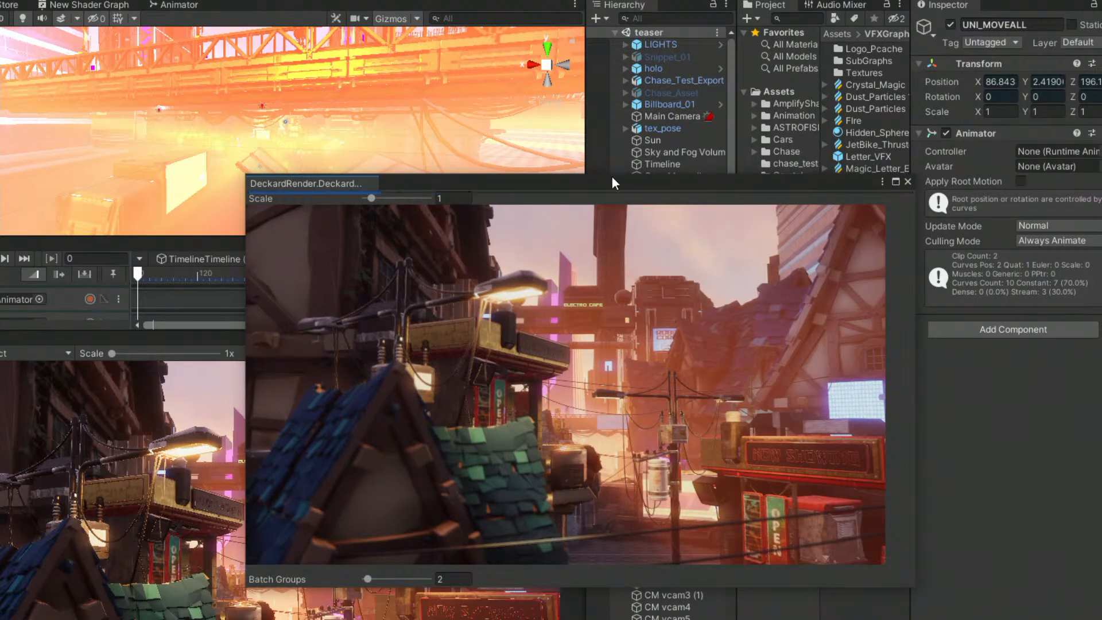
Set the Main Camera's Deckard Render film response type to Canon and its film color amount to 1.
{"action": "left_click_drag", "start_coordinate": [601, 185], "coordinate": [327, 240]}
{"action": "left_click", "coordinate": [677, 118]}
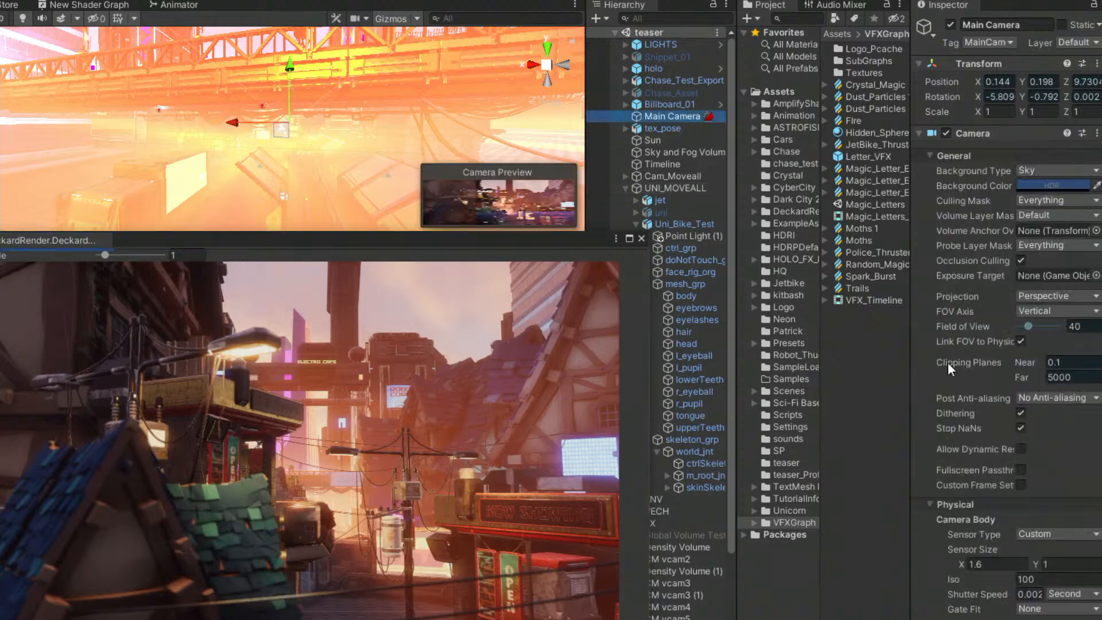
{"action": "scroll", "coordinate": [1070, 453], "scroll_direction": "down", "scroll_amount": 10}
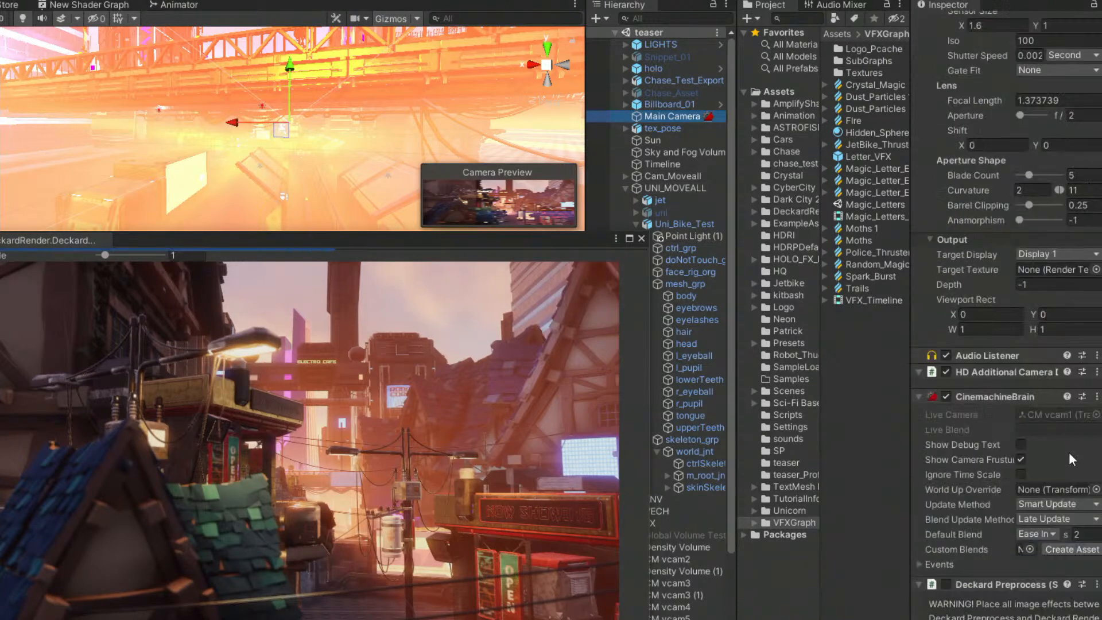
{"action": "scroll", "coordinate": [1042, 442], "scroll_direction": "down", "scroll_amount": 8}
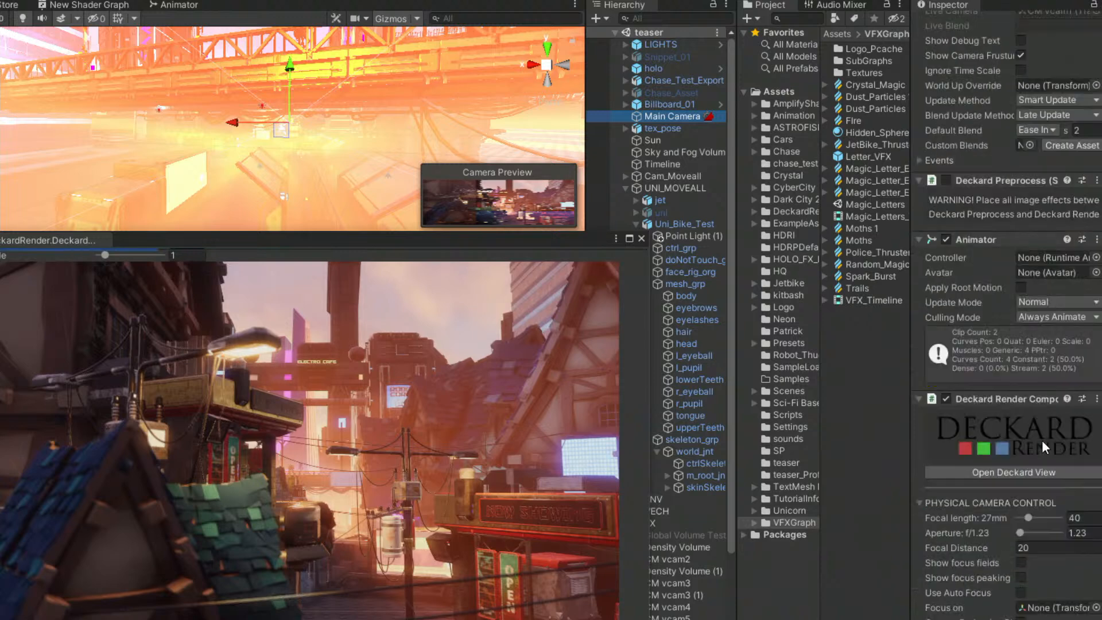
{"action": "scroll", "coordinate": [1050, 437], "scroll_direction": "down", "scroll_amount": 5}
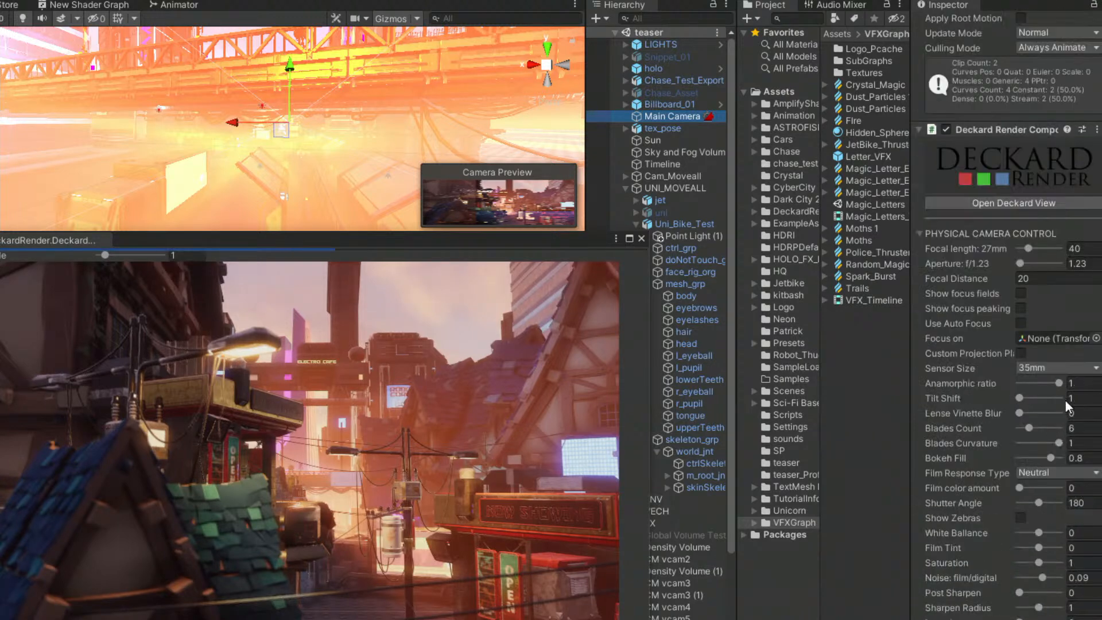
{"action": "left_click", "coordinate": [1052, 472]}
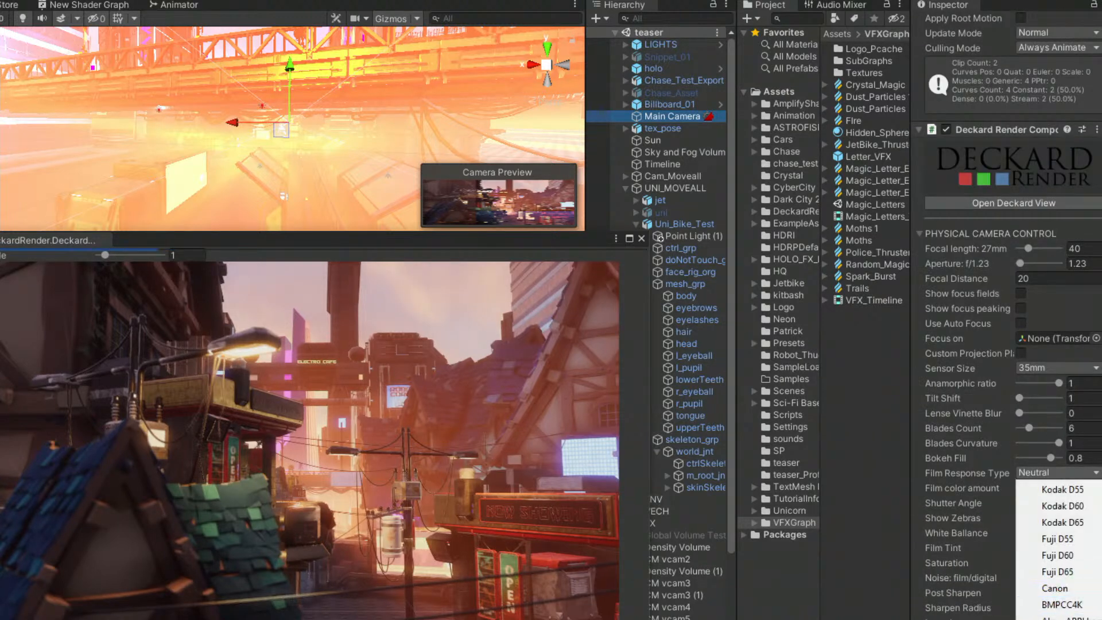
{"action": "left_click", "coordinate": [1064, 589]}
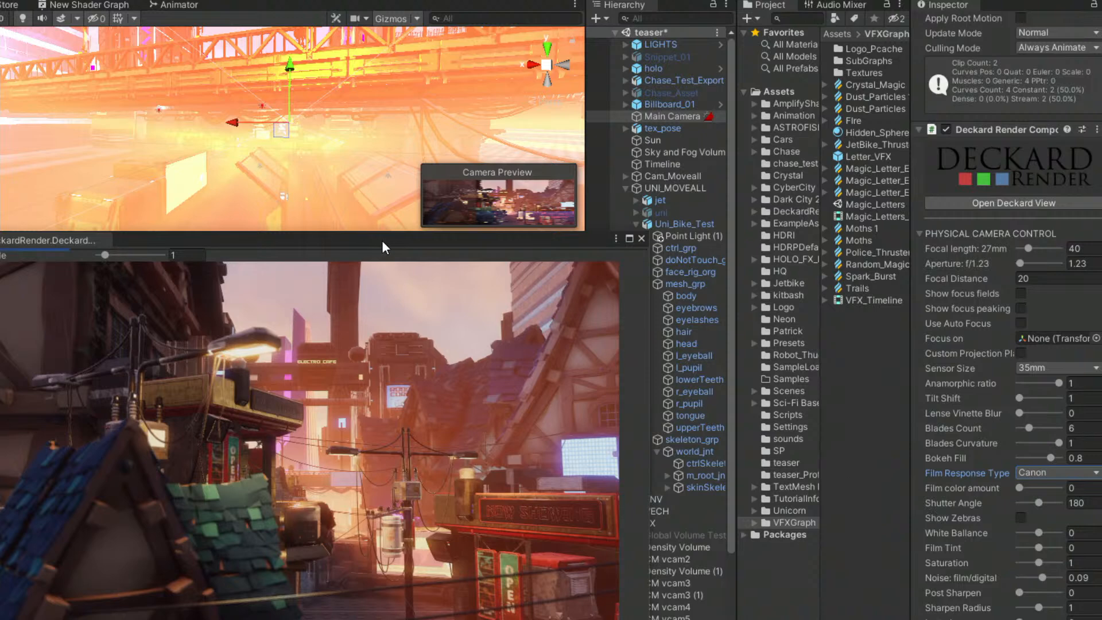
{"action": "left_click_drag", "start_coordinate": [384, 239], "coordinate": [457, 236]}
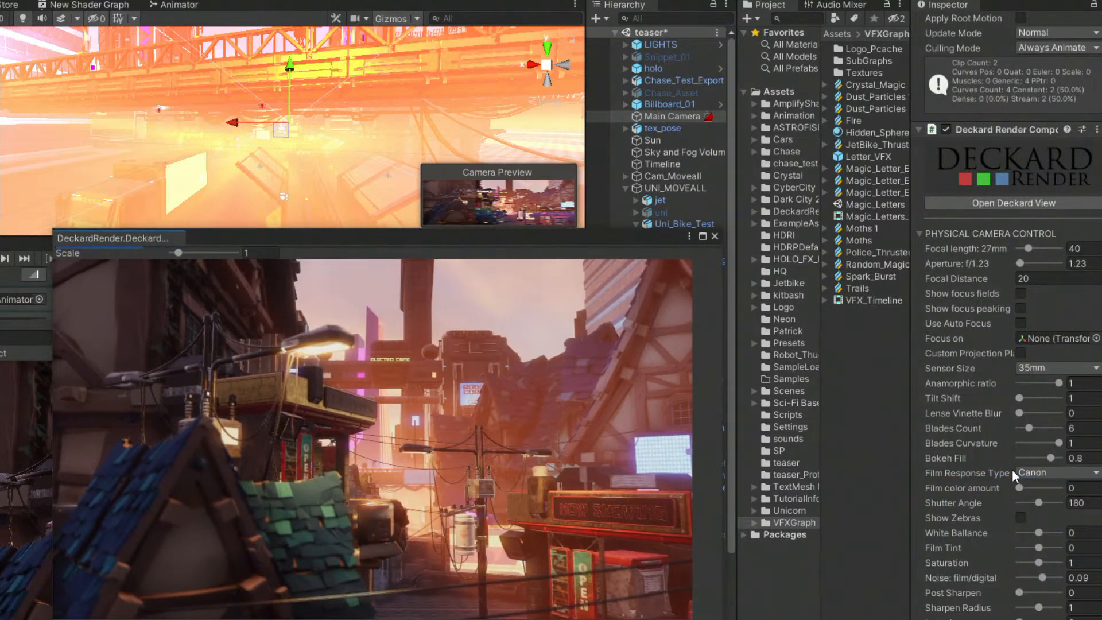
{"action": "left_click_drag", "start_coordinate": [1021, 489], "coordinate": [1061, 489]}
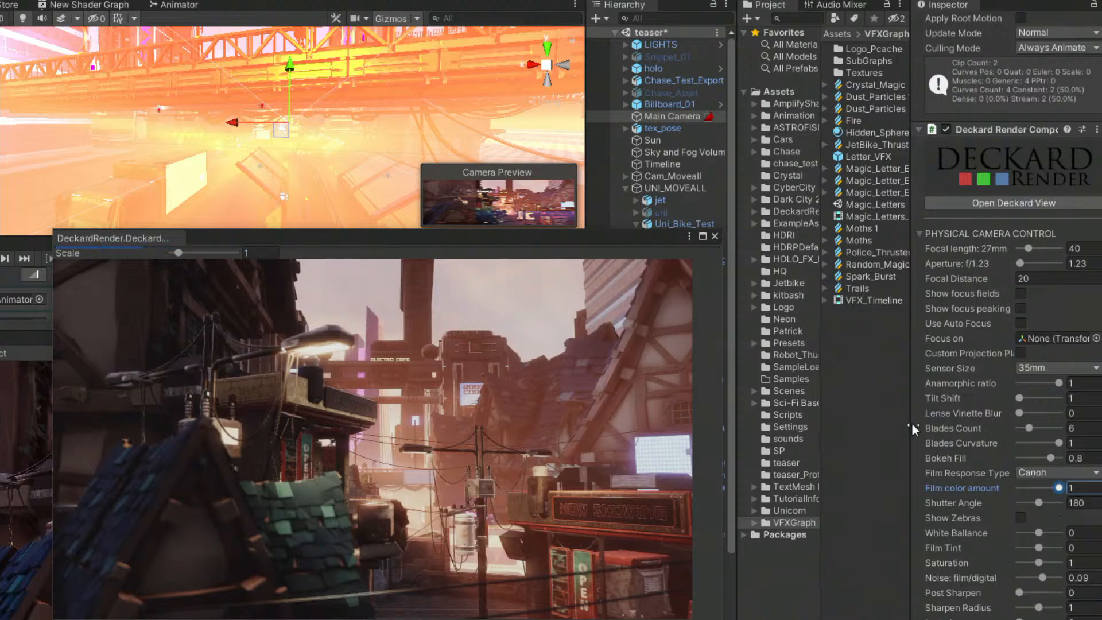
{"action": "left_click_drag", "start_coordinate": [523, 239], "coordinate": [722, 177]}
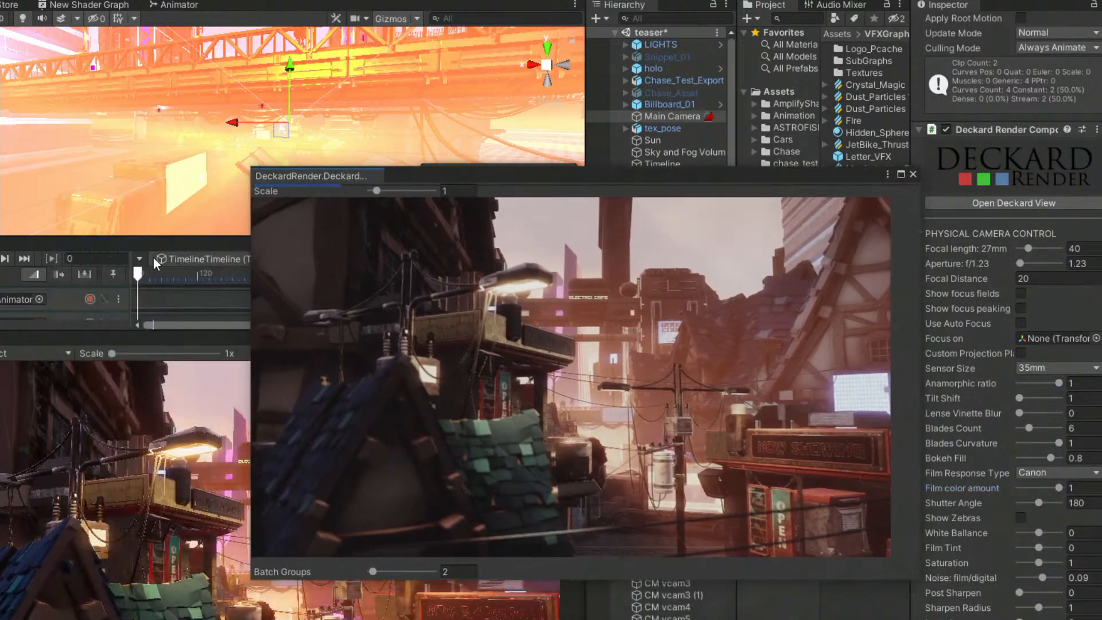
Scrub the timeline to frame 35, check the jet bike shot in the Deckard render view, and close the view.
{"action": "mouse_move", "coordinate": [139, 272]}
{"action": "left_mouse_down"}
{"action": "mouse_move", "coordinate": [173, 274]}
{"action": "mouse_move", "coordinate": [157, 275]}
{"action": "left_mouse_up"}
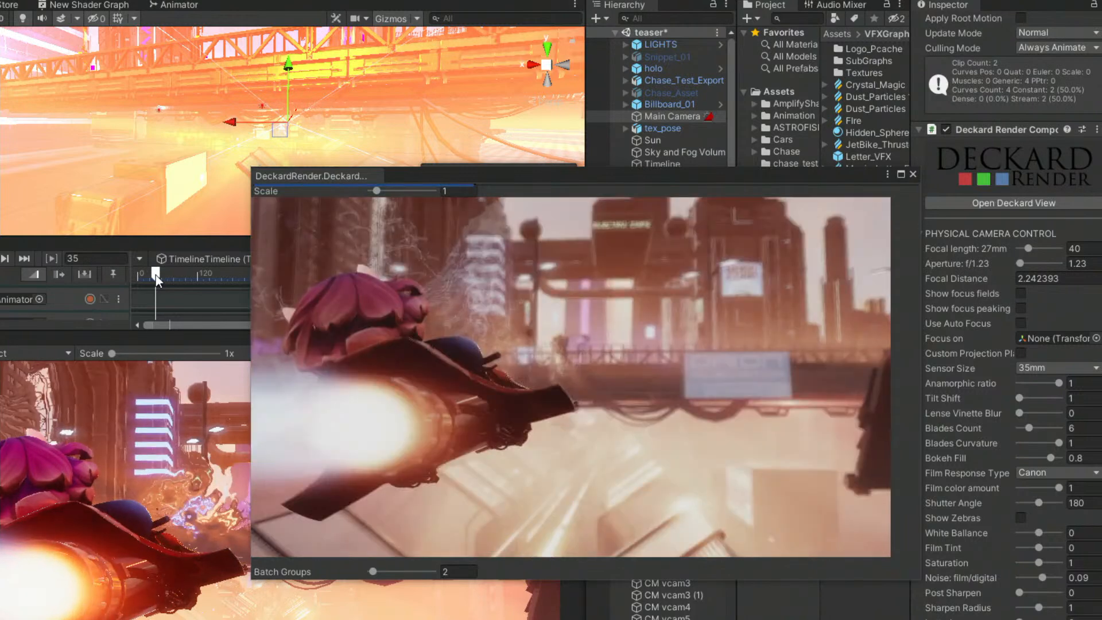
{"action": "left_click_drag", "start_coordinate": [474, 173], "coordinate": [479, 265]}
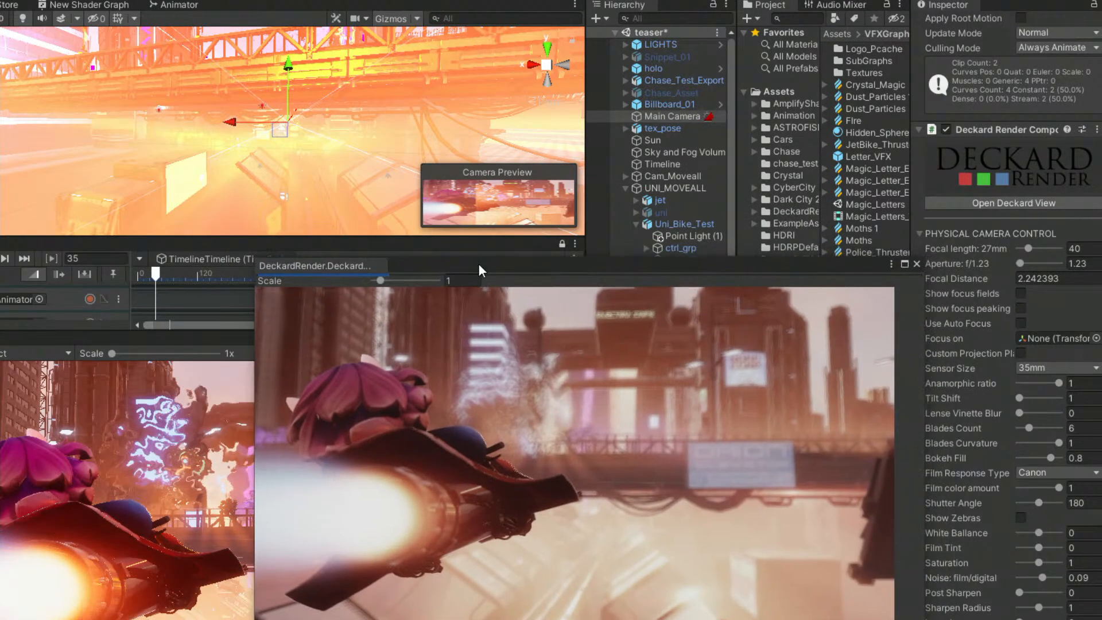
{"action": "left_click", "coordinate": [917, 263]}
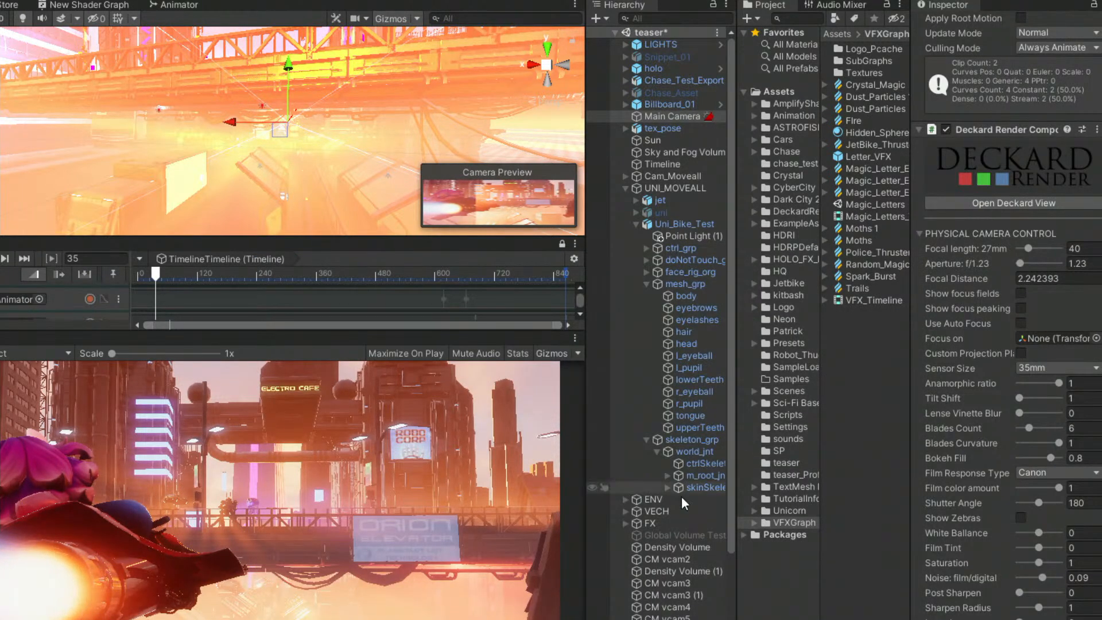
Try the Depth Of Field override on CM vcam2 and turn it back off.
{"action": "left_click", "coordinate": [670, 560]}
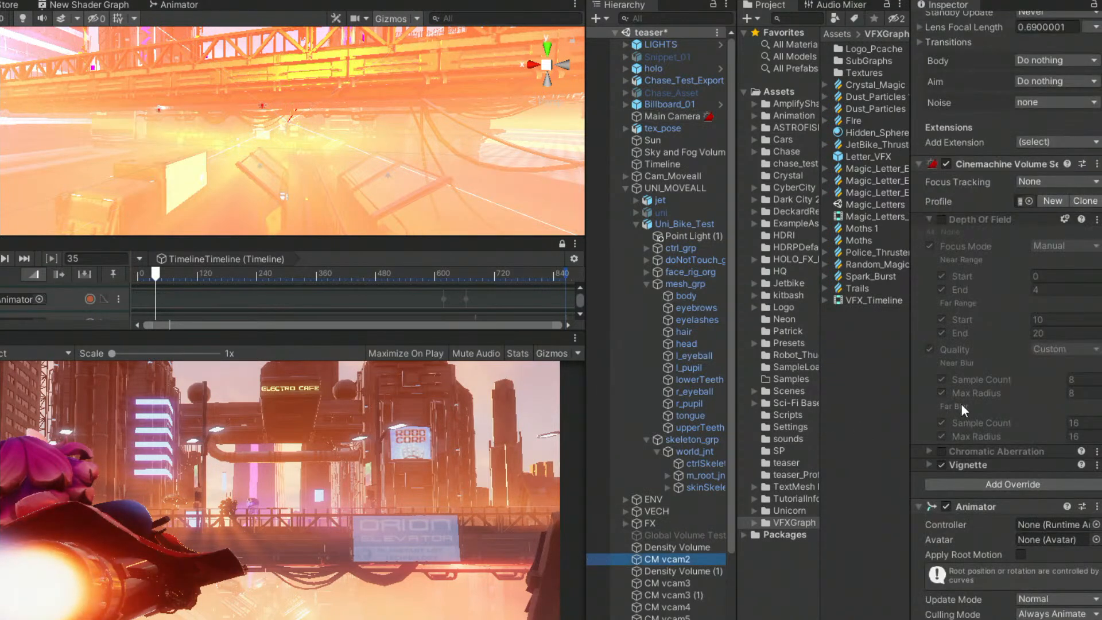
{"action": "left_click", "coordinate": [942, 218]}
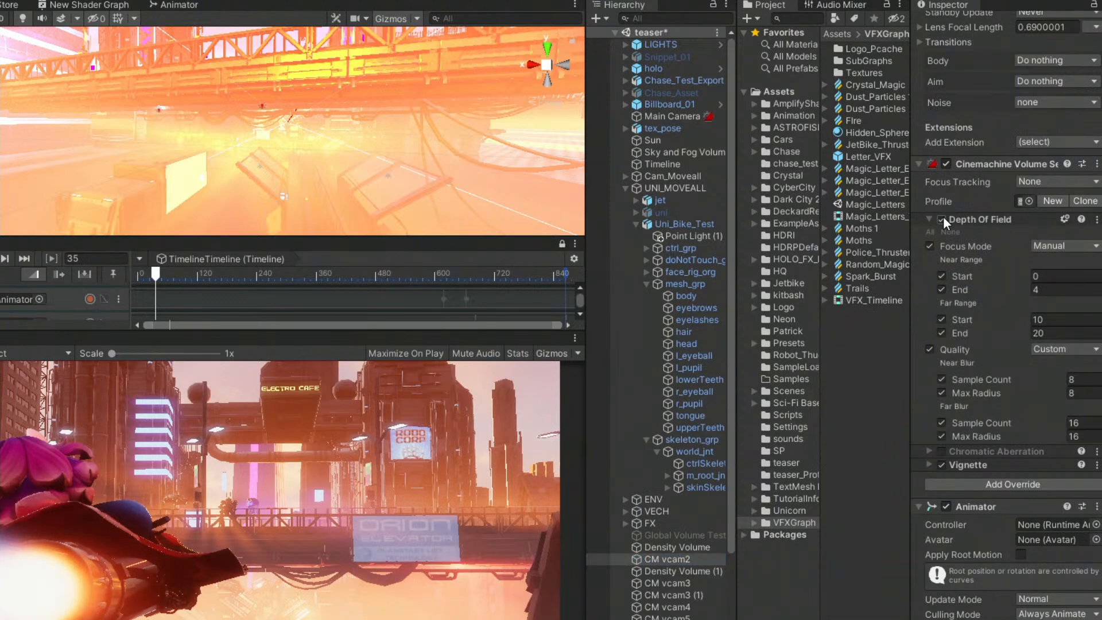
{"action": "left_click", "coordinate": [942, 217]}
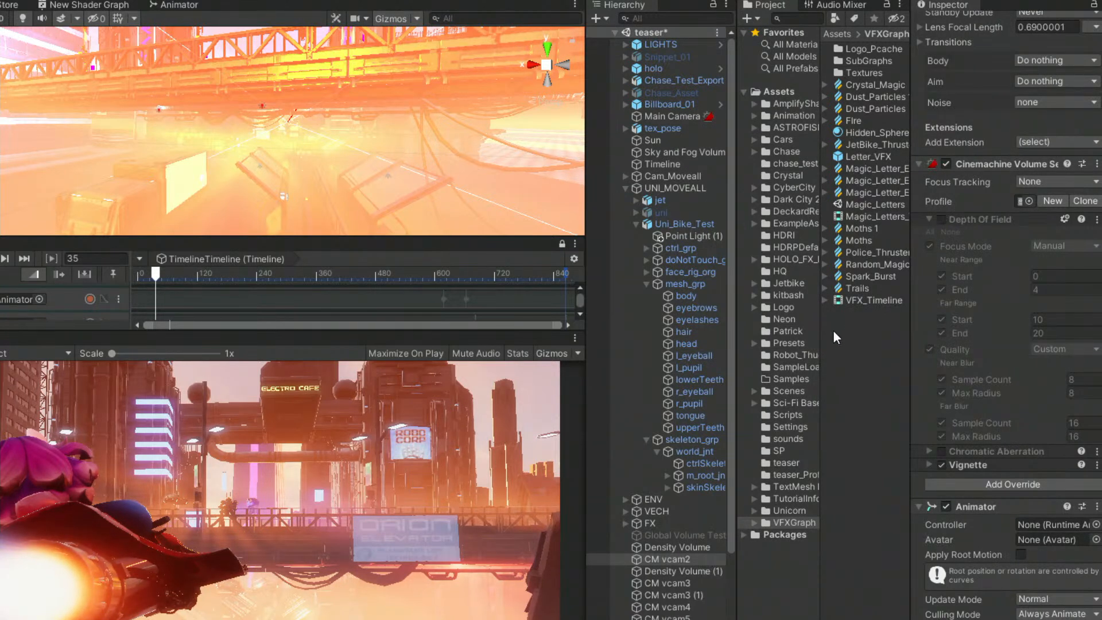
Reopen the Deckard render view from the Main Camera and set the physical camera's aperture to f/1.8.
{"action": "left_click", "coordinate": [677, 119]}
{"action": "scroll", "coordinate": [975, 565], "scroll_direction": "down", "scroll_amount": 5}
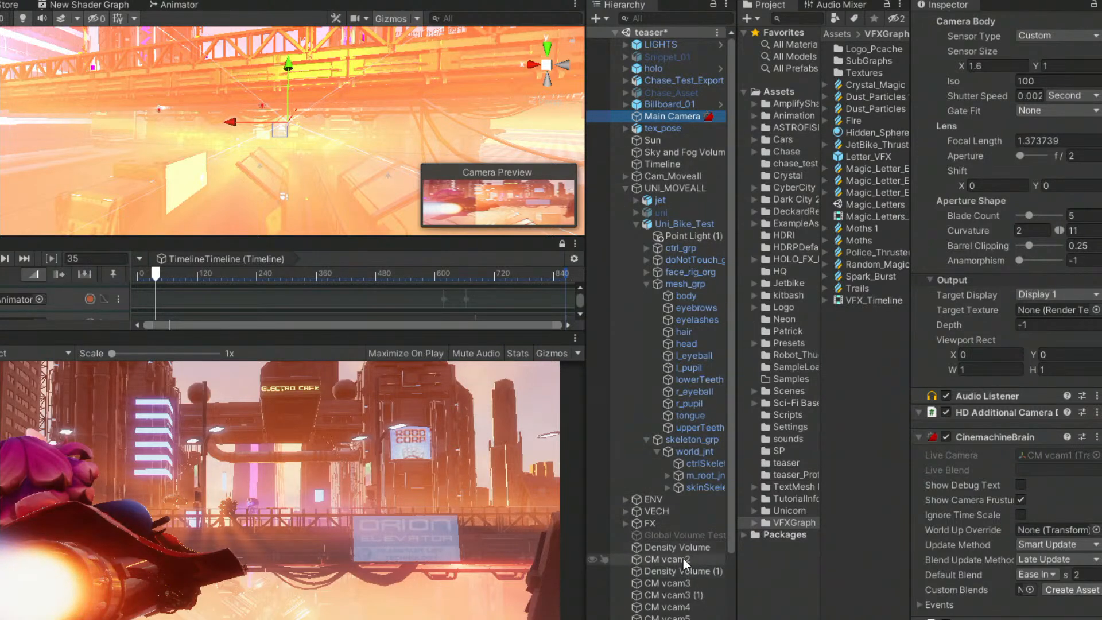
{"action": "left_click", "coordinate": [684, 114]}
{"action": "scroll", "coordinate": [1046, 529], "scroll_direction": "down", "scroll_amount": 10}
{"action": "scroll", "coordinate": [982, 499], "scroll_direction": "up", "scroll_amount": 8}
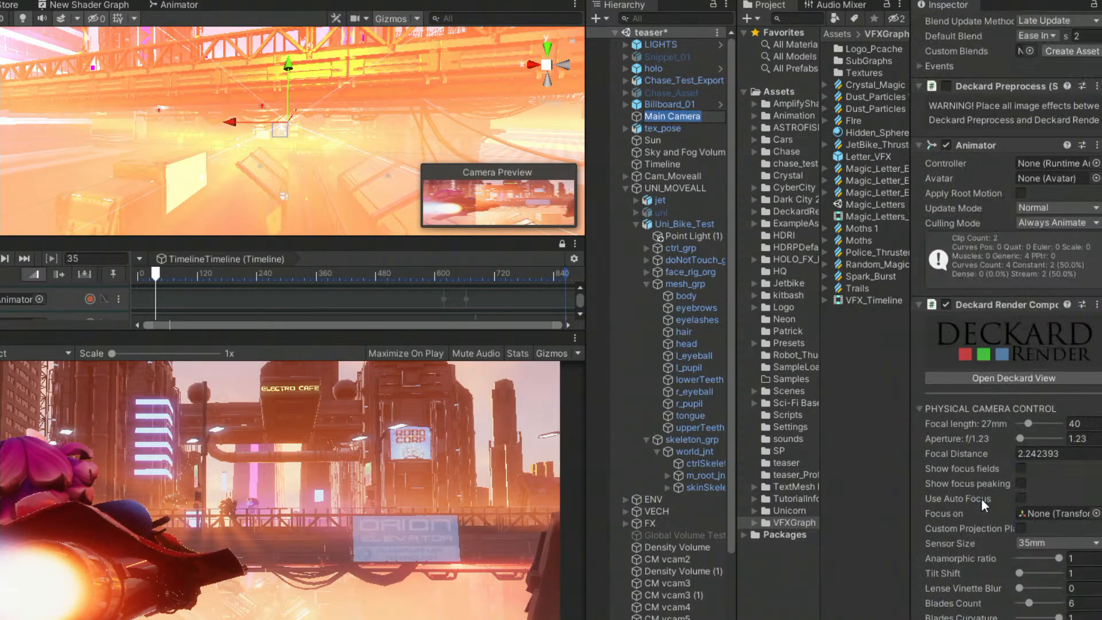
{"action": "left_click", "coordinate": [1014, 378]}
{"action": "left_click_drag", "start_coordinate": [757, 260], "coordinate": [760, 116]}
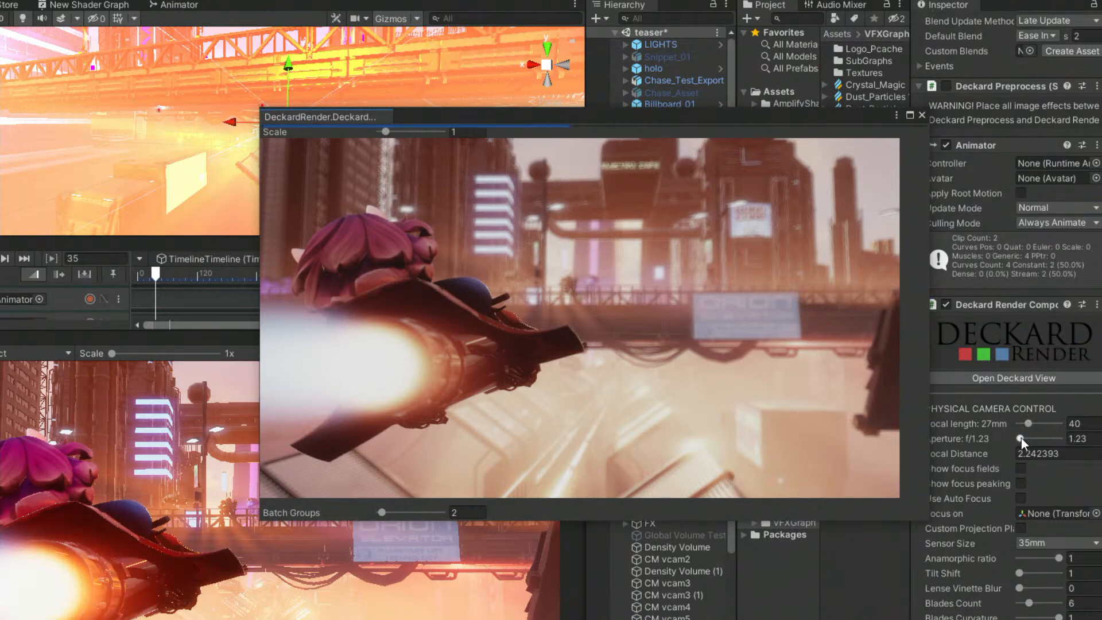
{"action": "mouse_move", "coordinate": [1025, 436]}
{"action": "left_mouse_down"}
{"action": "mouse_move", "coordinate": [1051, 442]}
{"action": "mouse_move", "coordinate": [1022, 440]}
{"action": "left_mouse_up"}
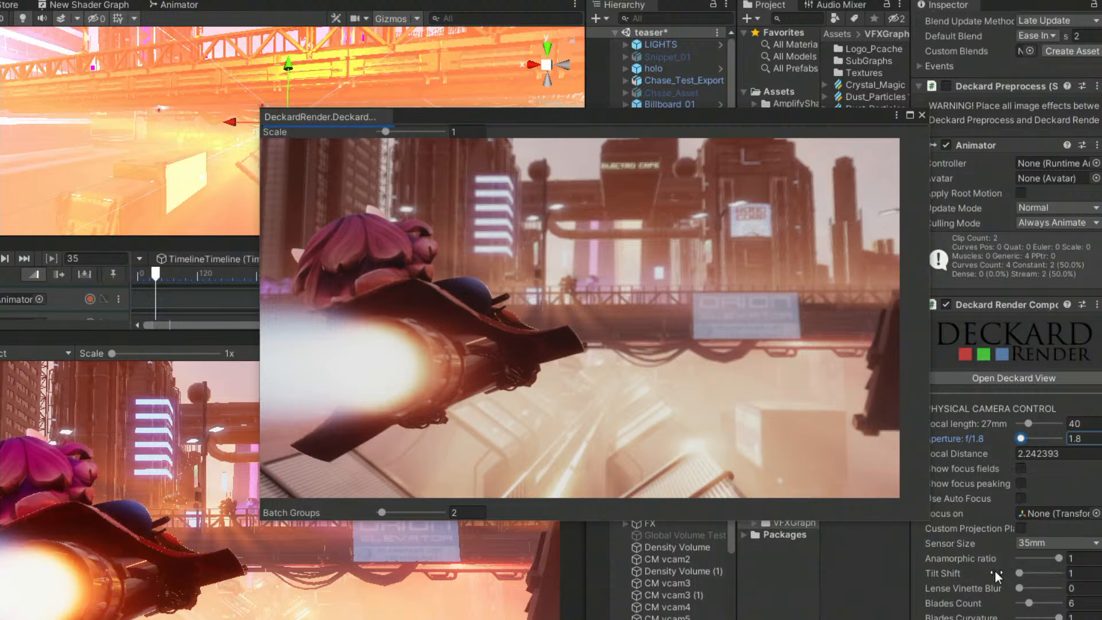
Move the render view clear of the camera settings and try the Fuji D55 film response type.
{"action": "scroll", "coordinate": [995, 570], "scroll_direction": "down", "scroll_amount": 5}
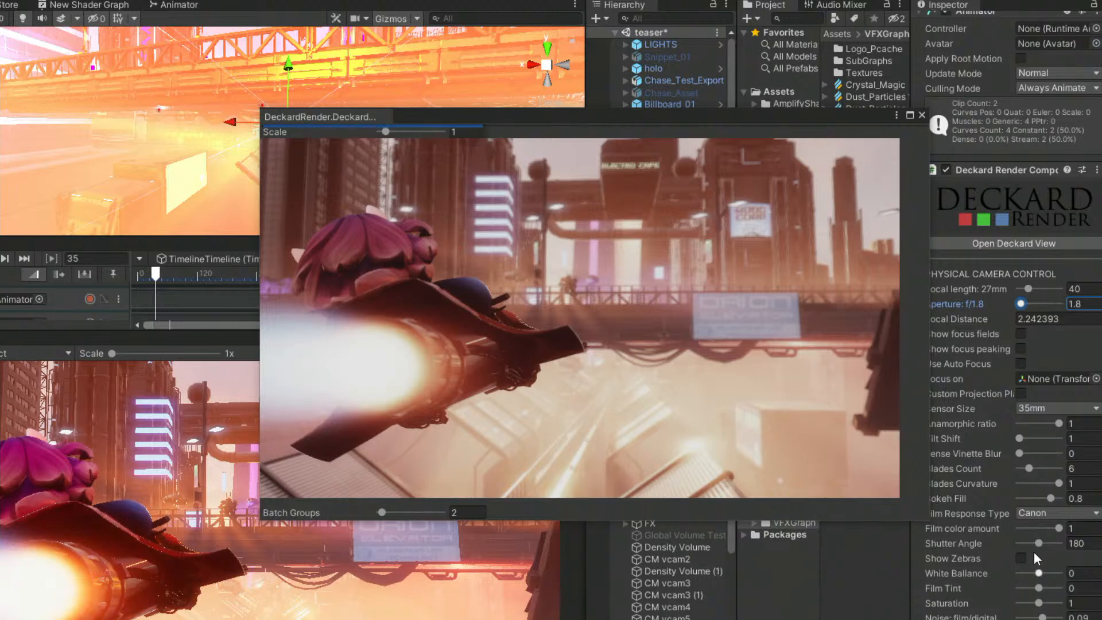
{"action": "left_click_drag", "start_coordinate": [583, 117], "coordinate": [691, 152]}
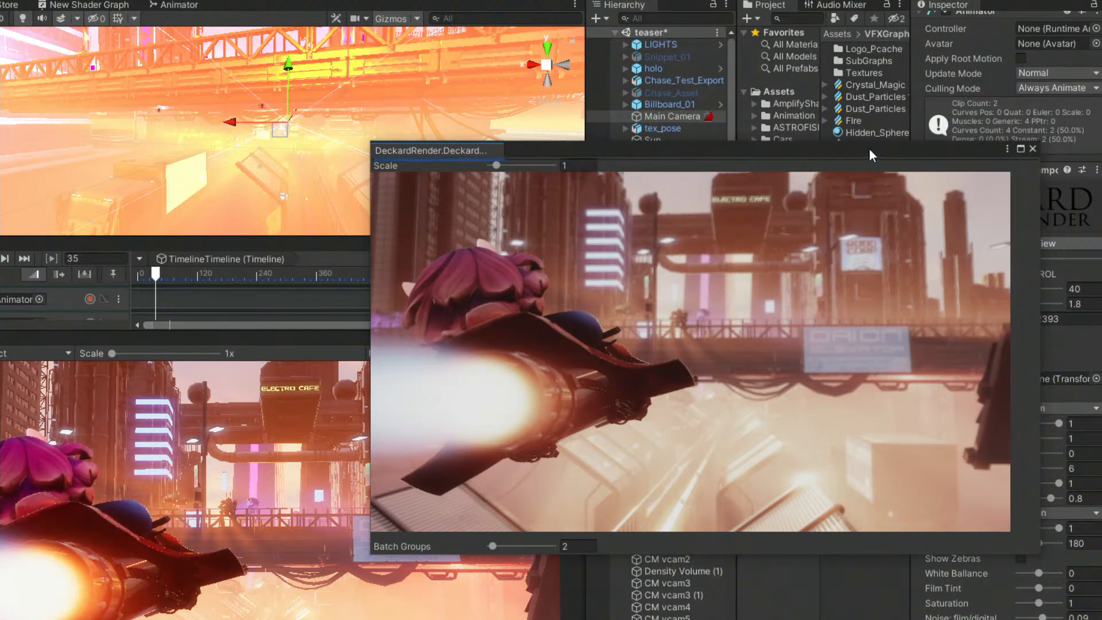
{"action": "left_click_drag", "start_coordinate": [869, 150], "coordinate": [738, 153]}
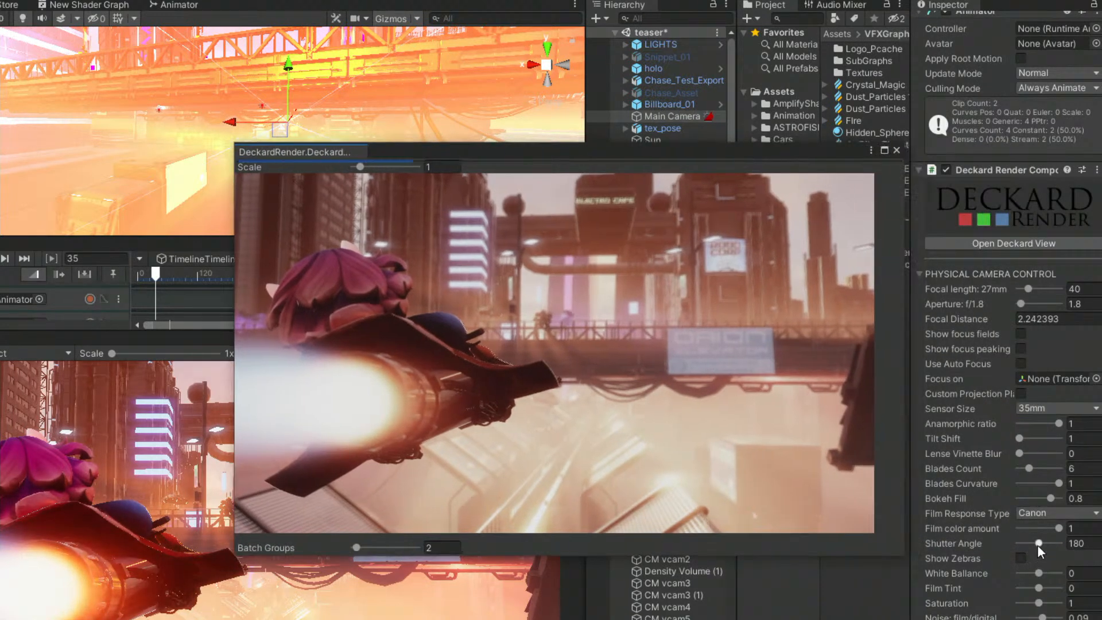
{"action": "left_click_drag", "start_coordinate": [1038, 574], "coordinate": [1040, 574]}
{"action": "left_click", "coordinate": [1038, 513]}
{"action": "left_click", "coordinate": [1044, 579]}
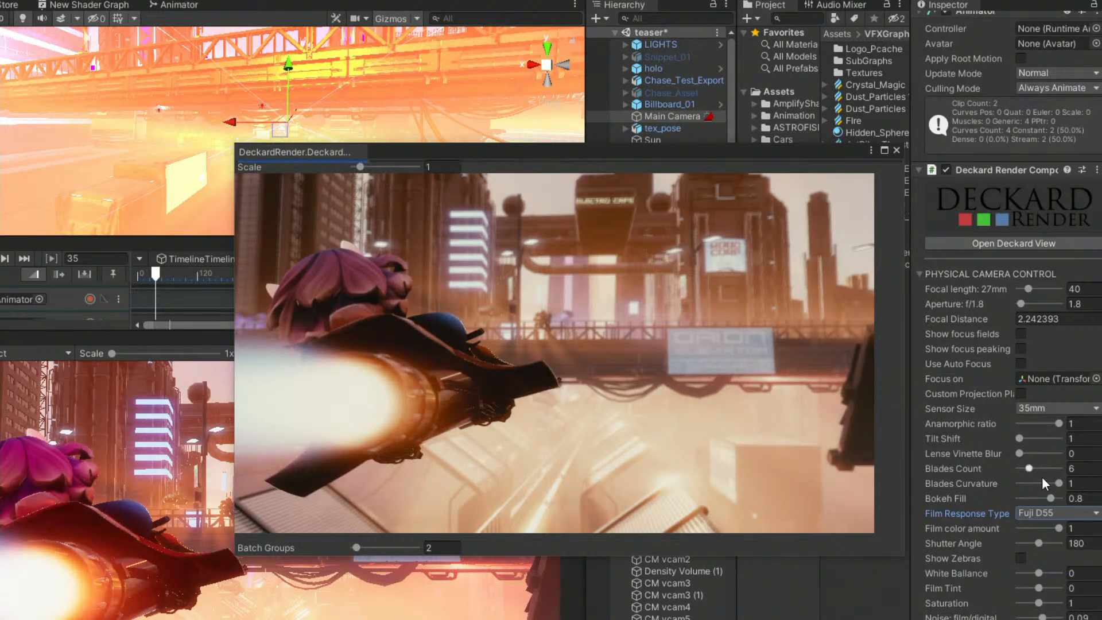
Compare the Kodak D65 and Kodak D55 film response types in the render, and settle on Kodak D65.
{"action": "left_click", "coordinate": [1027, 513]}
{"action": "left_click", "coordinate": [1055, 562]}
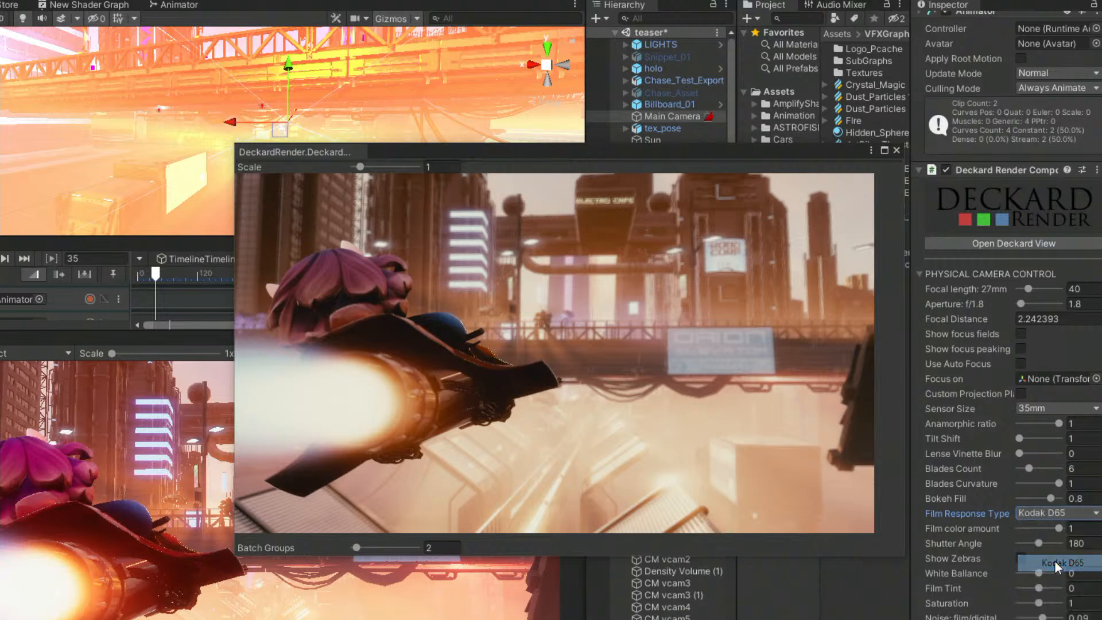
{"action": "left_click", "coordinate": [1056, 511]}
{"action": "left_click", "coordinate": [1059, 530]}
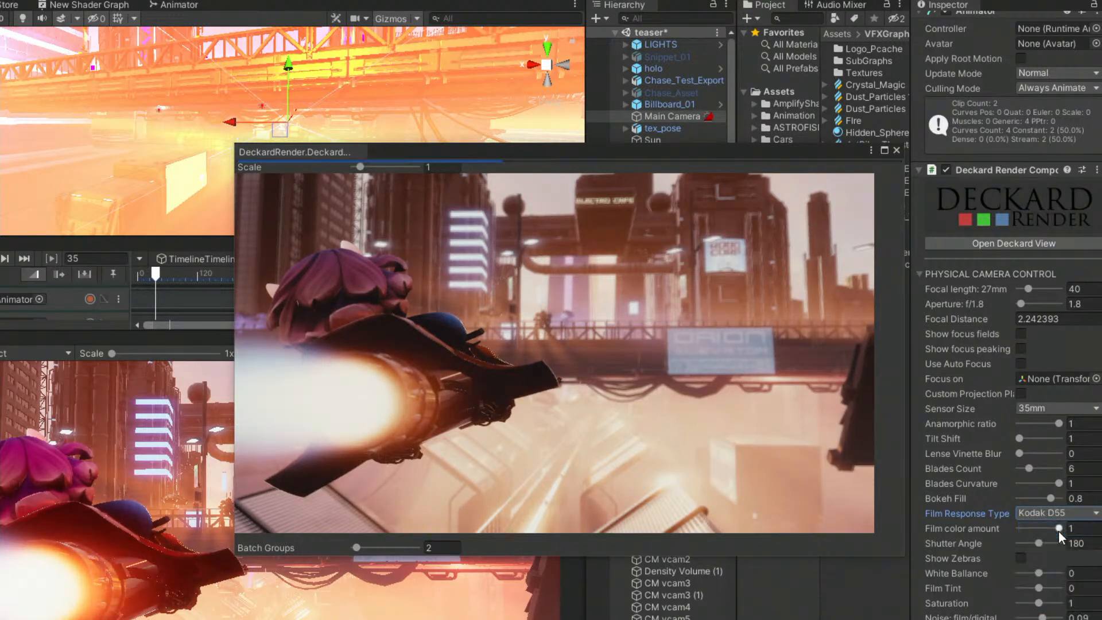
{"action": "left_click", "coordinate": [1054, 513]}
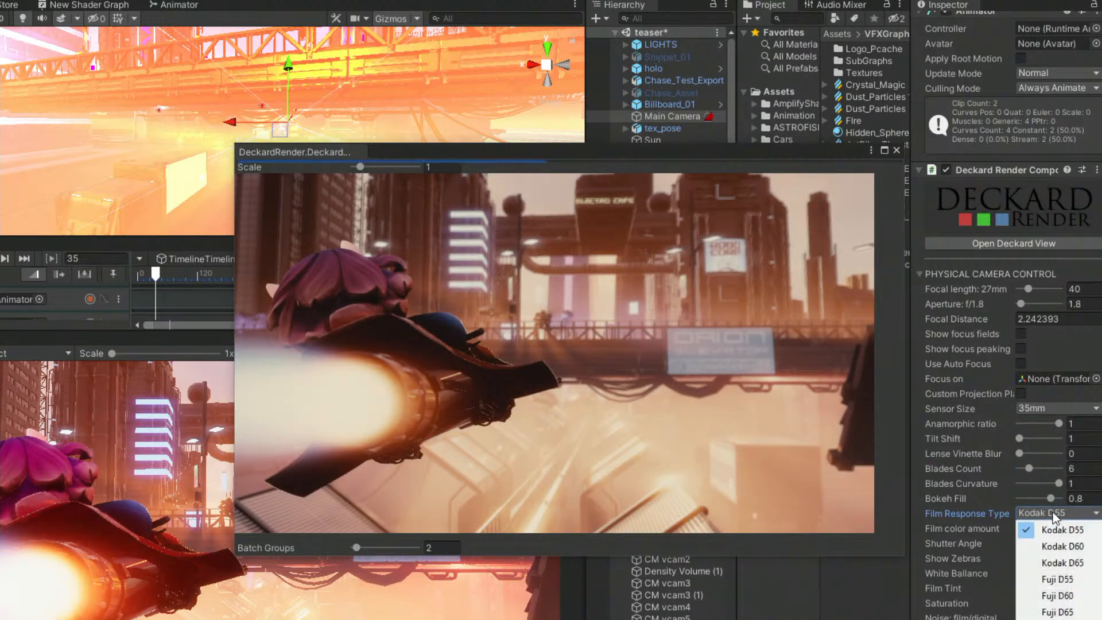
{"action": "left_click", "coordinate": [1057, 564]}
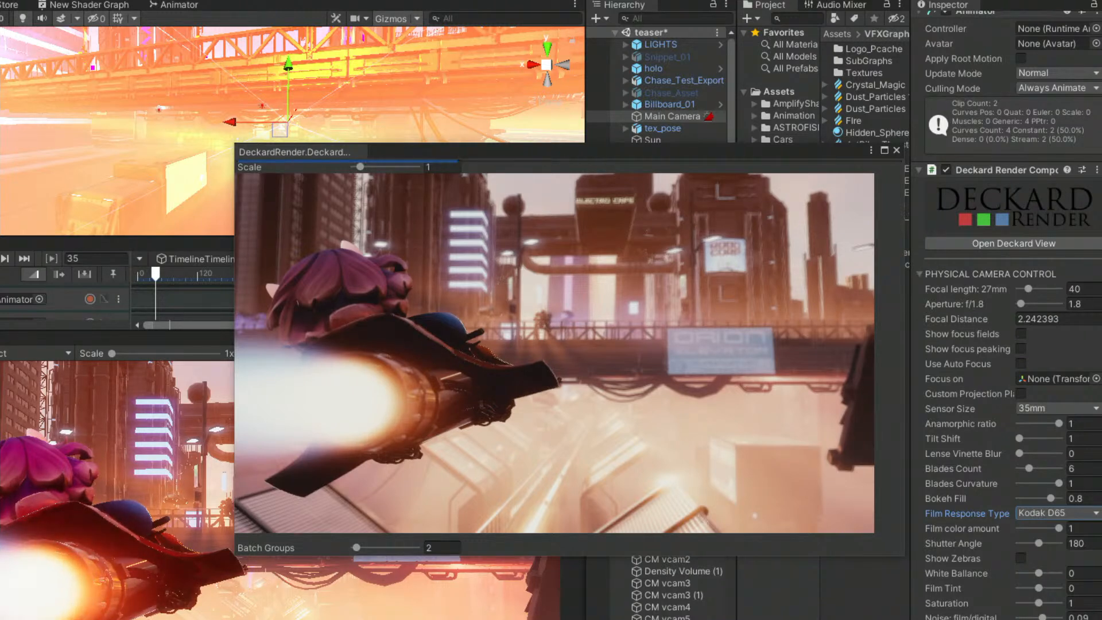
Turn Show Zebras on and back off, and close the Deckard render view.
{"action": "left_click", "coordinate": [1023, 558]}
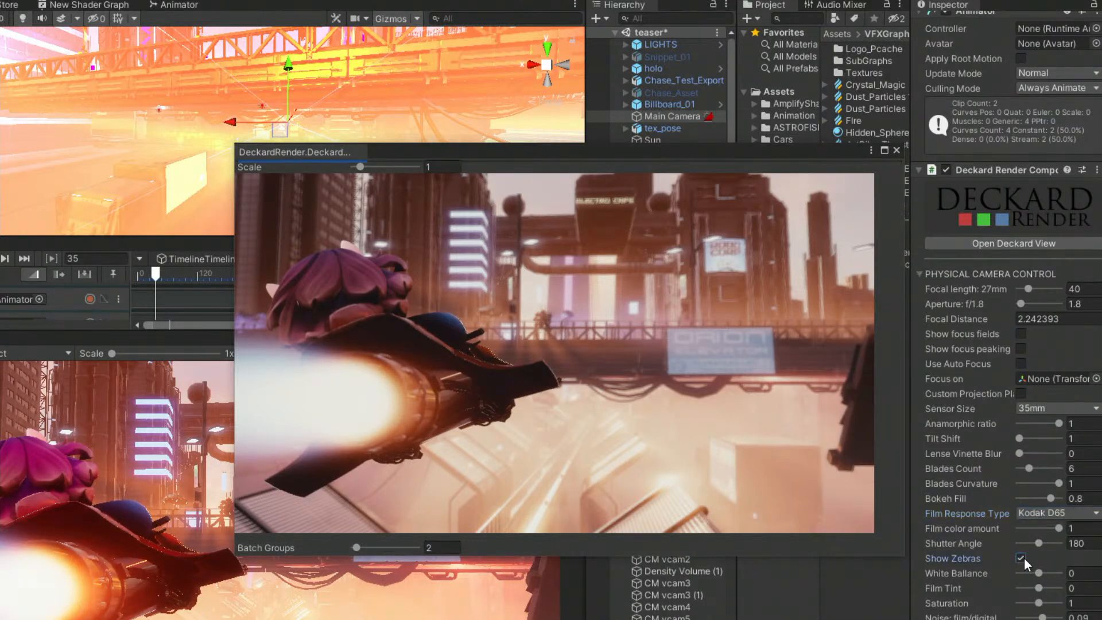
{"action": "left_click", "coordinate": [1023, 558]}
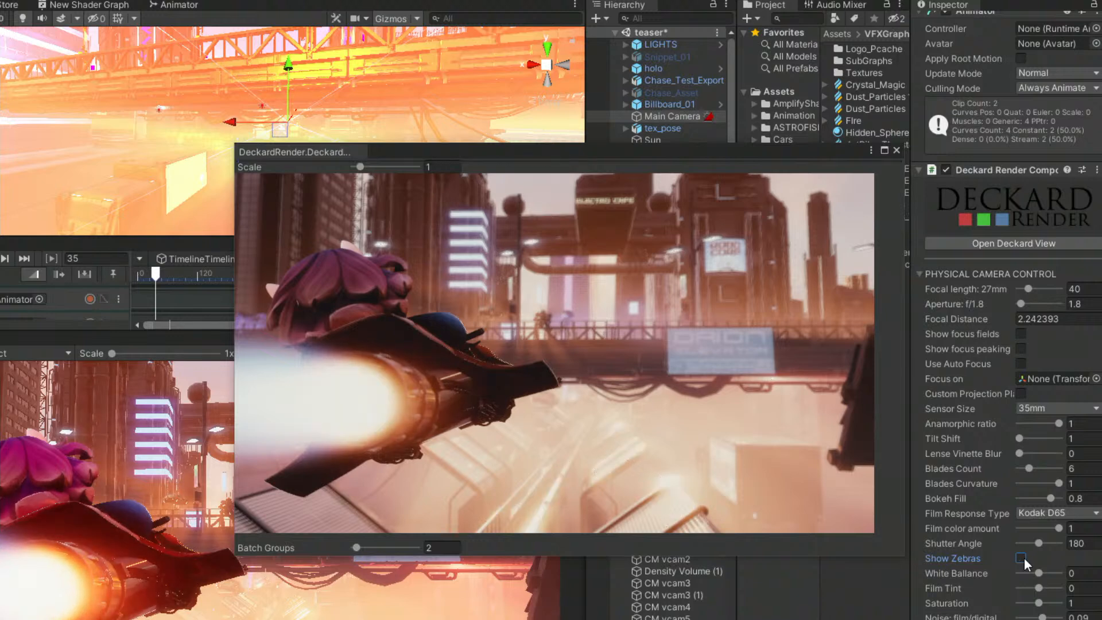
{"action": "scroll", "coordinate": [1017, 578], "scroll_direction": "down", "scroll_amount": 5}
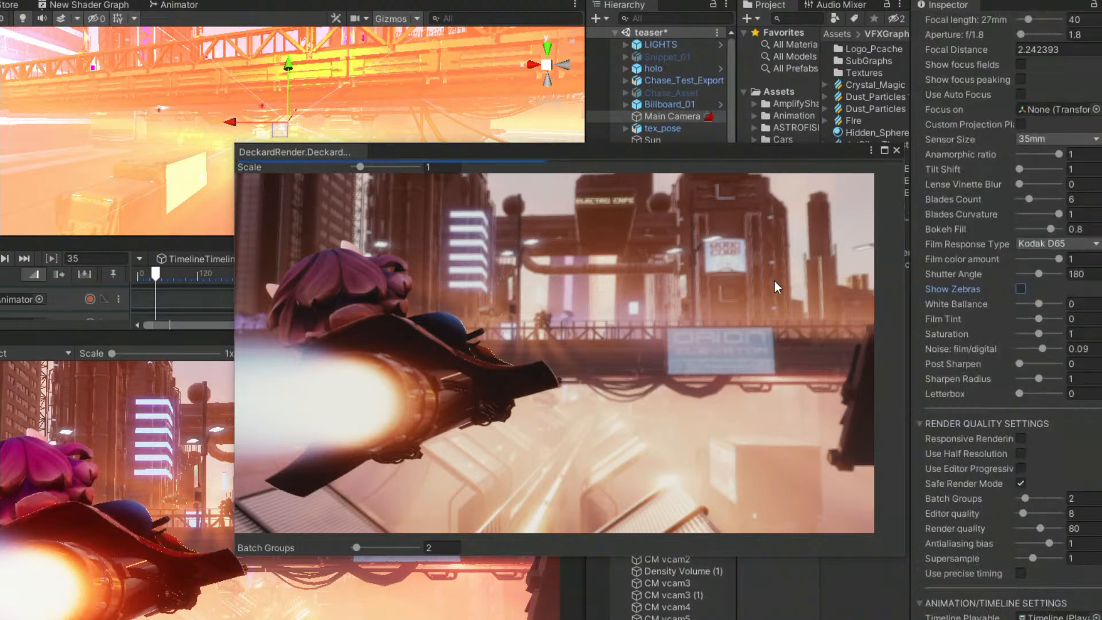
{"action": "left_click", "coordinate": [897, 150]}
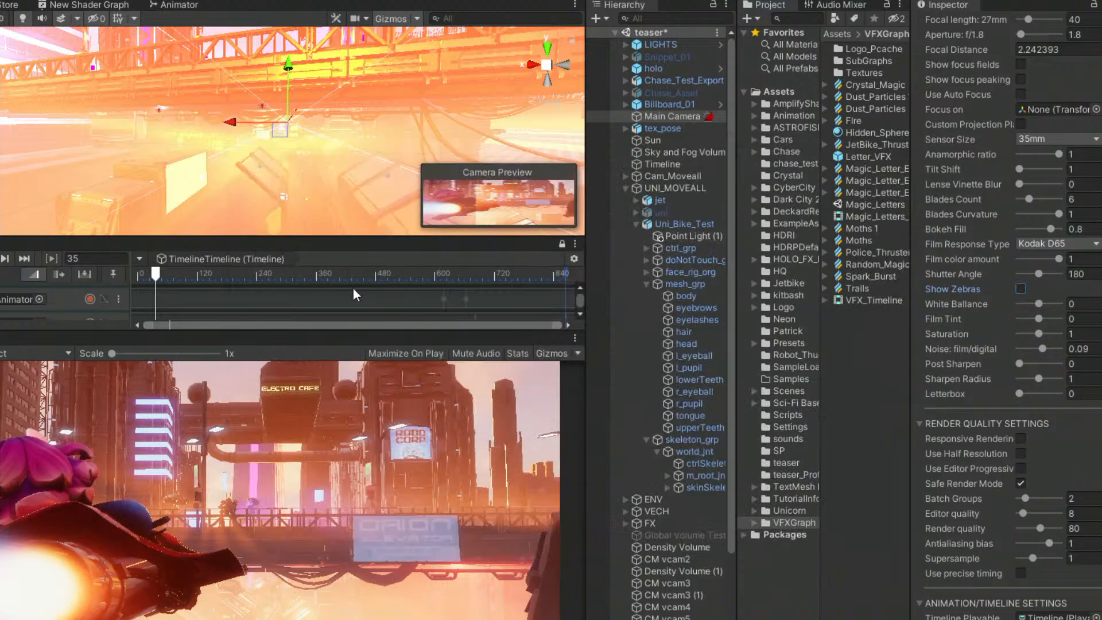
Enlarge the Timeline area to show more tracks, and review the Deckard animation, resolution and video export settings.
{"action": "left_click_drag", "start_coordinate": [264, 333], "coordinate": [263, 384]}
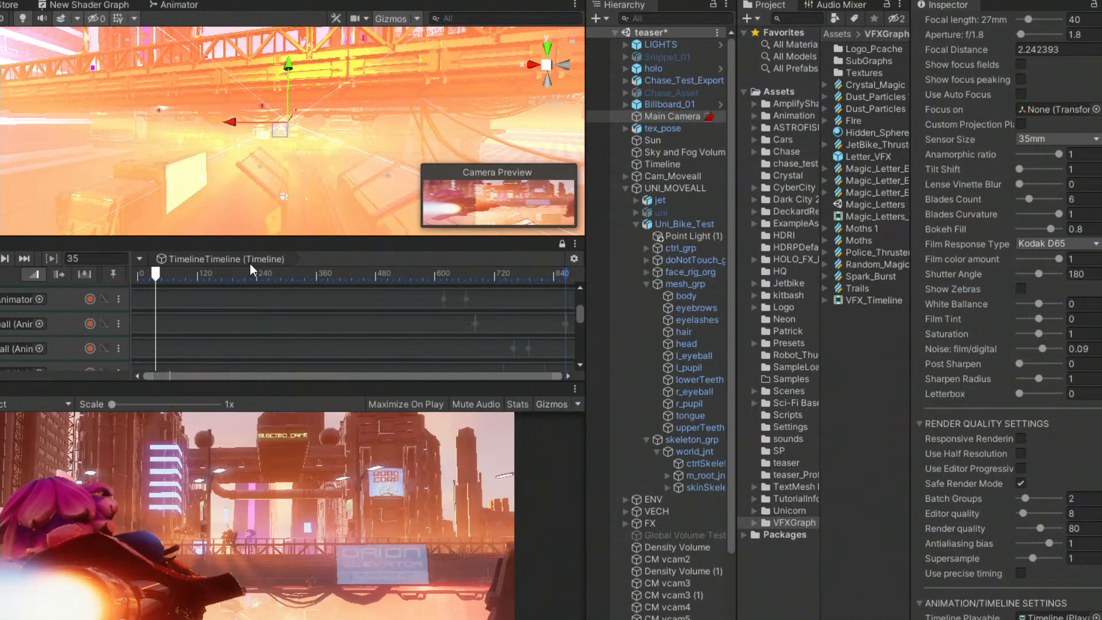
{"action": "left_click_drag", "start_coordinate": [253, 237], "coordinate": [254, 181]}
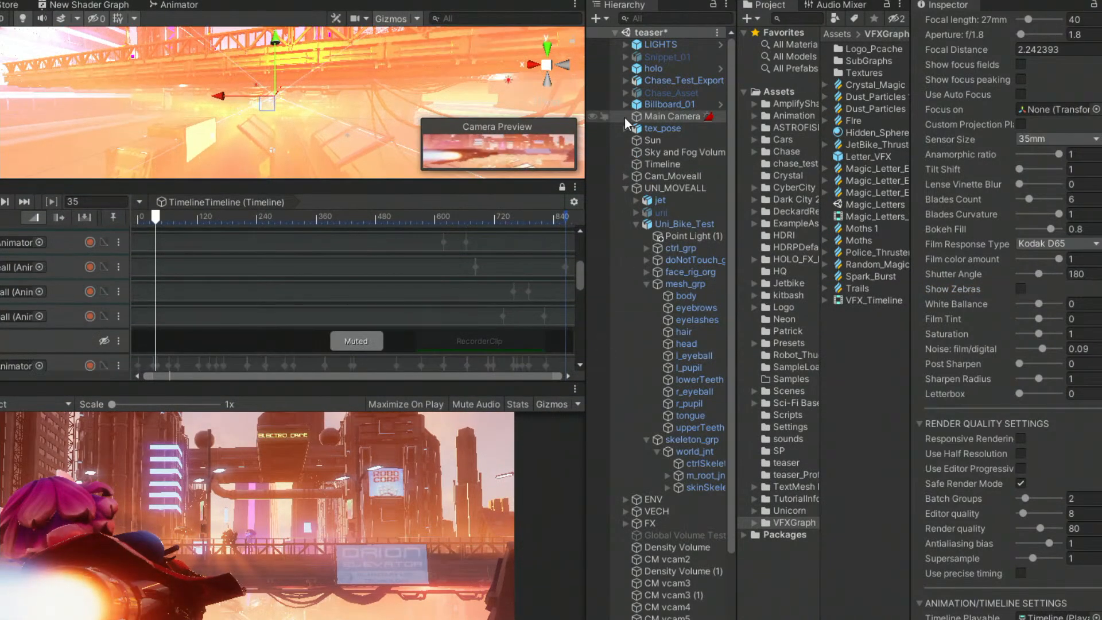
{"action": "scroll", "coordinate": [1012, 322], "scroll_direction": "down", "scroll_amount": 10}
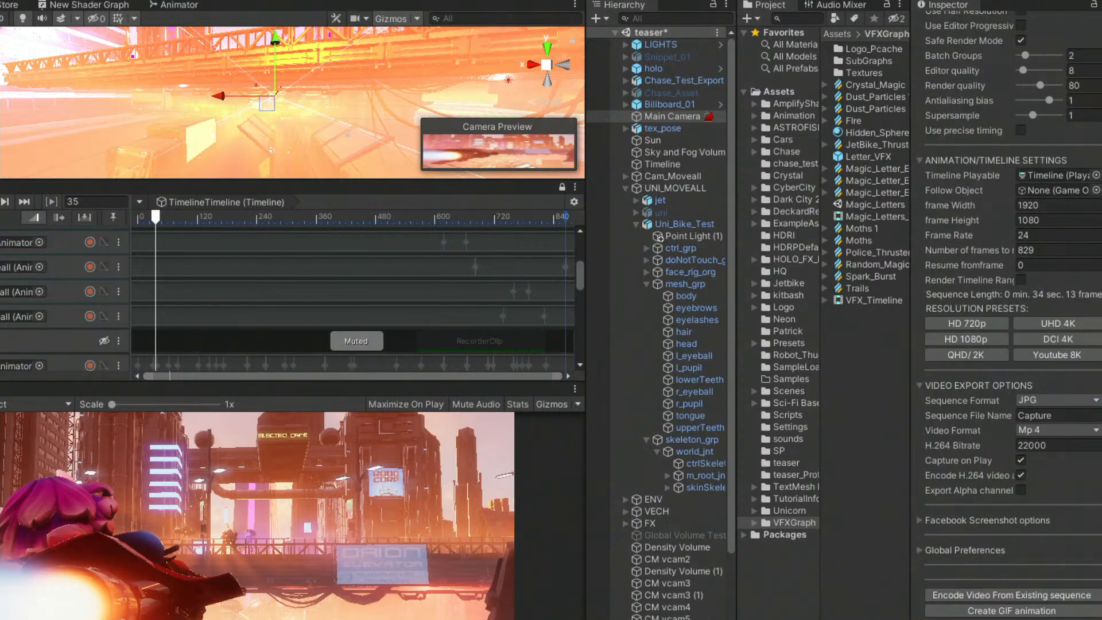
{"action": "scroll", "coordinate": [151, 316], "scroll_direction": "down", "scroll_amount": 2}
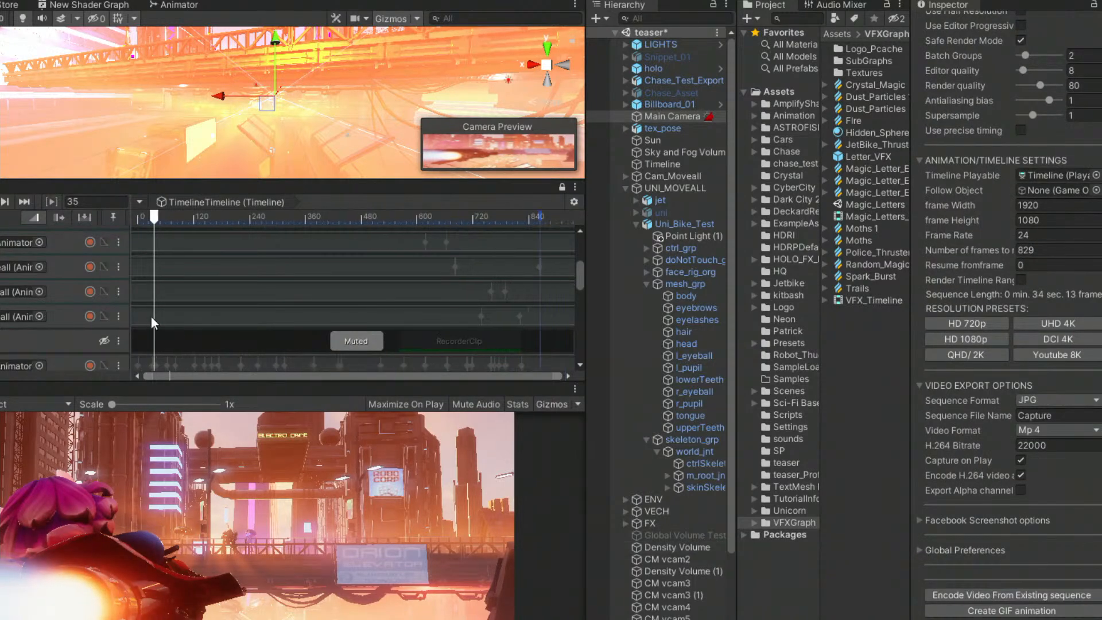
Open the Main Camera's recorded Deckard Render animation from the Timeline, reveal its full property names and scrub to frame 44.
{"action": "left_click_drag", "start_coordinate": [275, 384], "coordinate": [278, 415]}
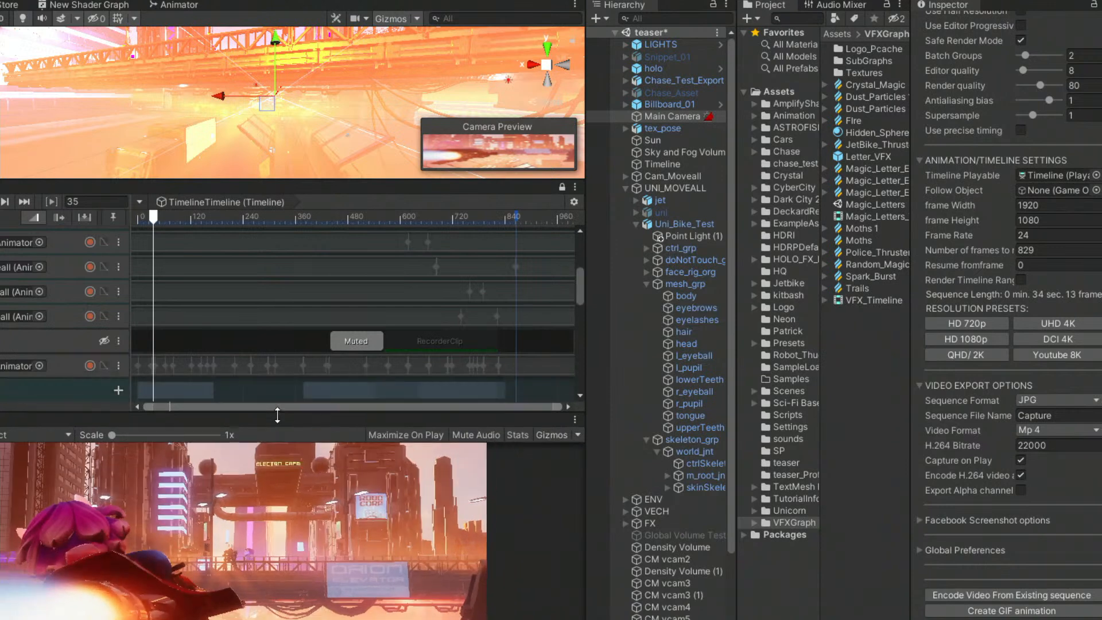
{"action": "left_click", "coordinate": [65, 367]}
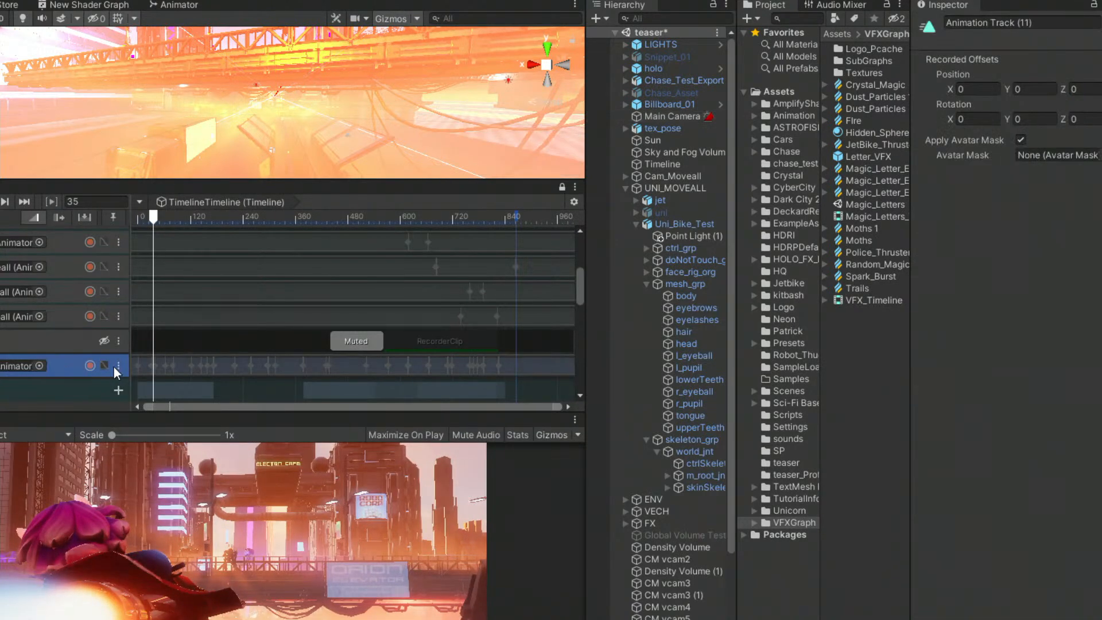
{"action": "double_click", "coordinate": [156, 364]}
{"action": "left_click_drag", "start_coordinate": [310, 436], "coordinate": [581, 168]}
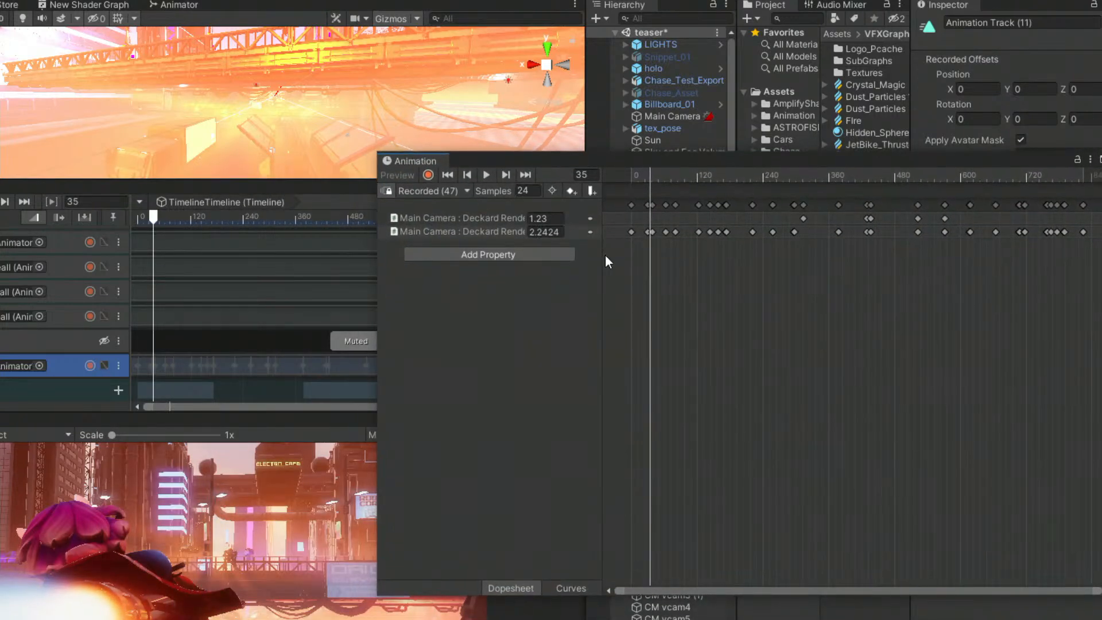
{"action": "left_click_drag", "start_coordinate": [602, 257], "coordinate": [719, 268]}
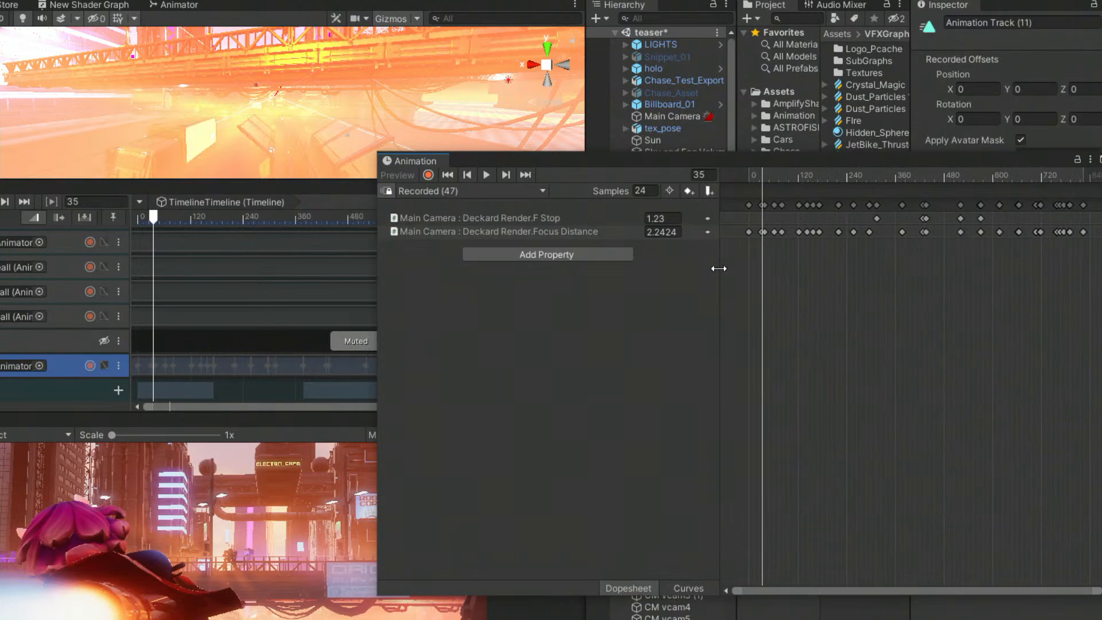
{"action": "left_click_drag", "start_coordinate": [763, 174], "coordinate": [890, 187]}
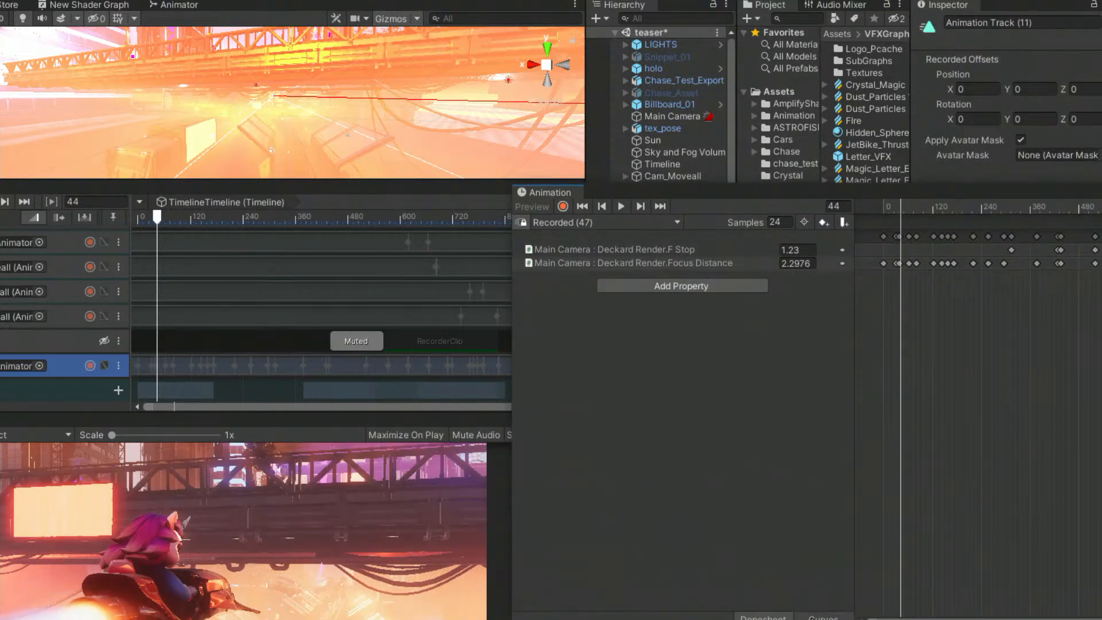
Review the F Stop and Focus Distance animation as curves, scrub to frame 36, isolate the F Stop curve and close the animation.
{"action": "left_click", "coordinate": [815, 617]}
{"action": "middle_click_drag", "start_coordinate": [935, 319], "coordinate": [944, 395]}
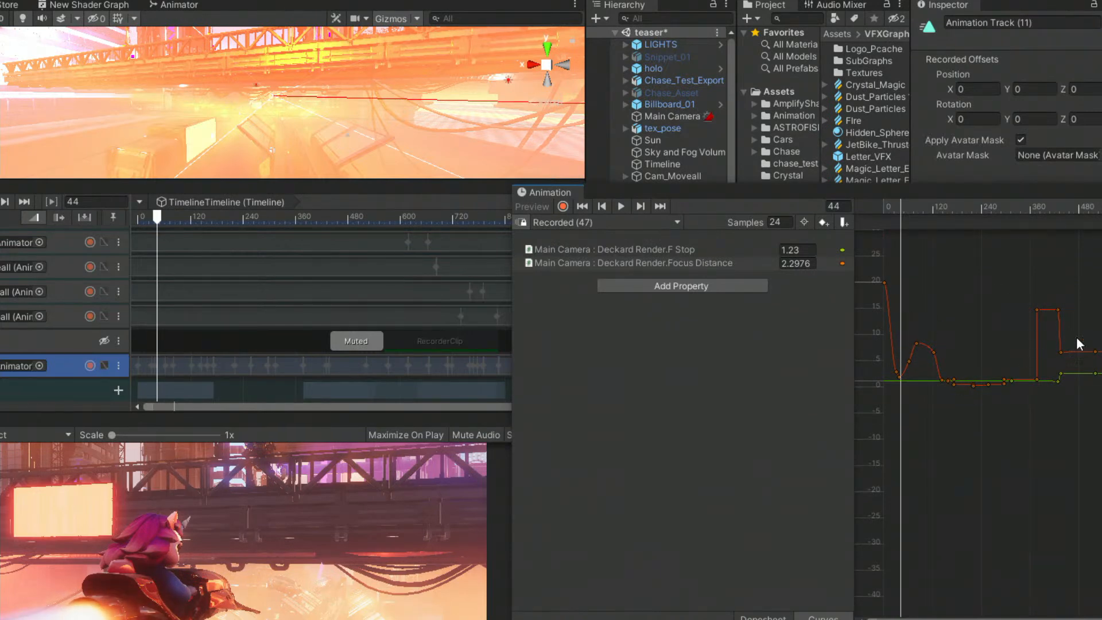
{"action": "scroll", "coordinate": [1025, 378], "scroll_direction": "up", "scroll_amount": 4}
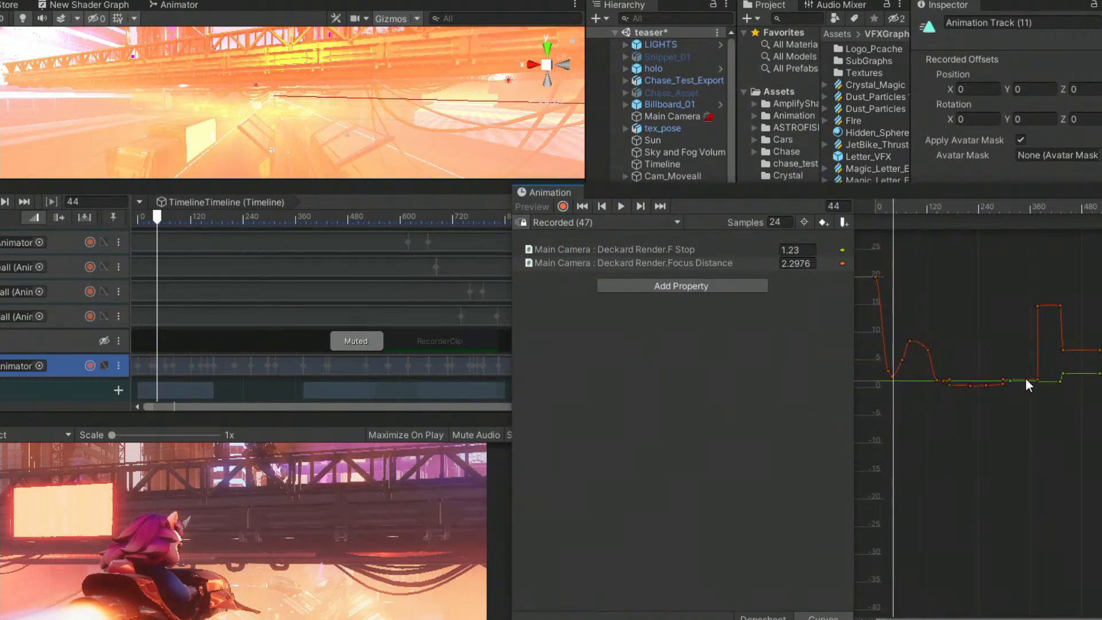
{"action": "middle_click_drag", "start_coordinate": [917, 328], "coordinate": [1027, 336]}
{"action": "mouse_move", "coordinate": [900, 206]}
{"action": "left_mouse_down"}
{"action": "mouse_move", "coordinate": [884, 208]}
{"action": "mouse_move", "coordinate": [902, 213]}
{"action": "left_mouse_up"}
{"action": "left_click", "coordinate": [639, 249]}
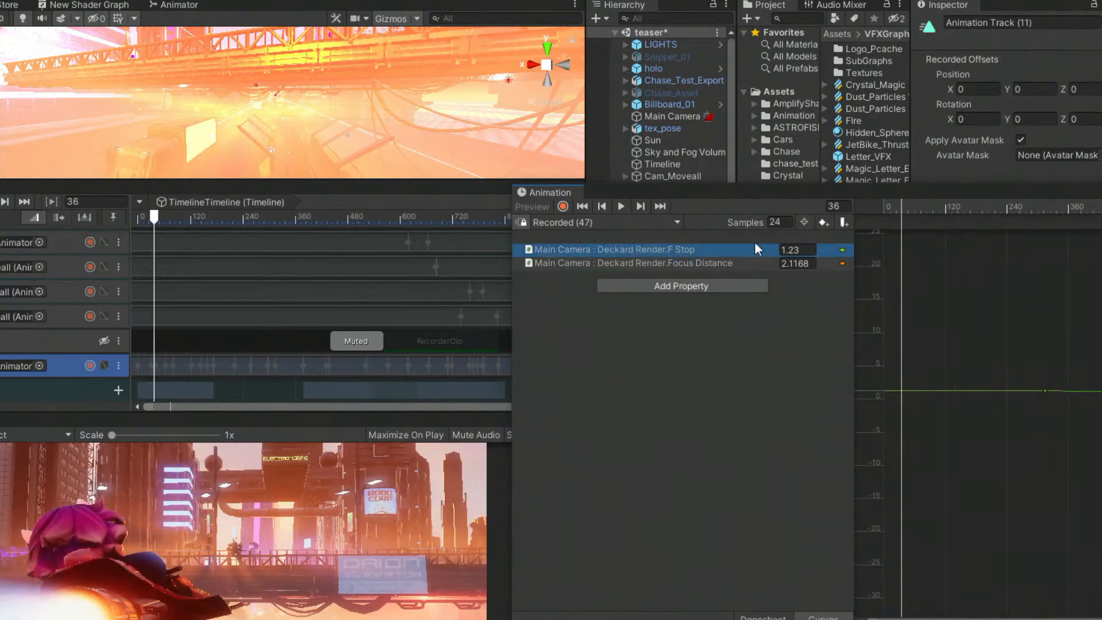
{"action": "left_click", "coordinate": [1101, 192]}
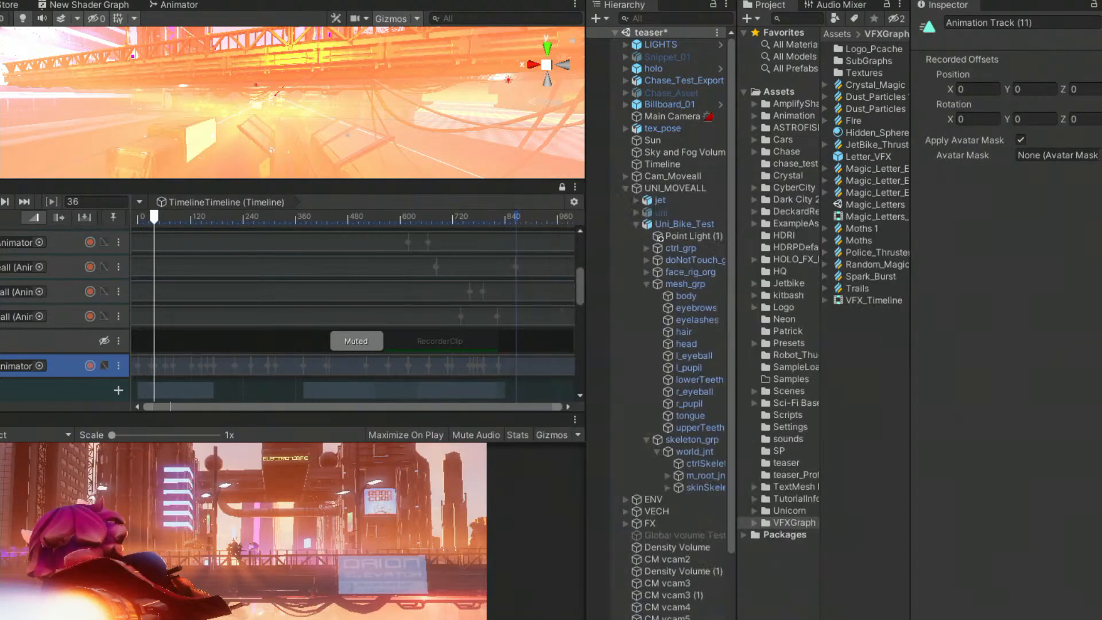
Examine the CM vcam2 virtual camera settings and compare them with the Main Camera's physical and Deckard Render settings.
{"action": "left_click", "coordinate": [660, 561]}
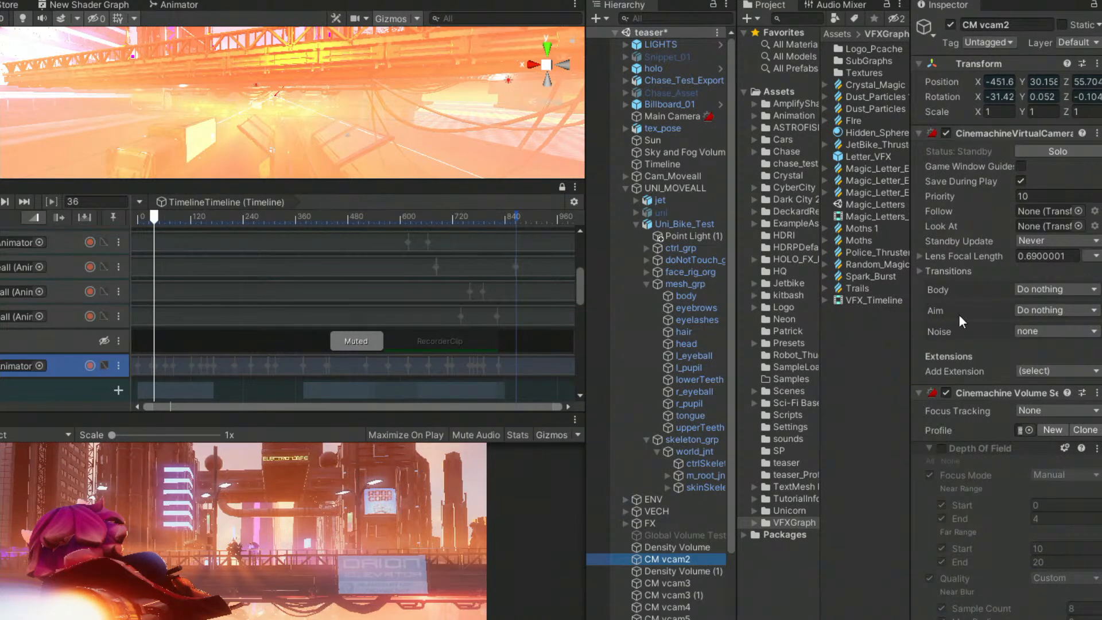
{"action": "mouse_move", "coordinate": [972, 411]}
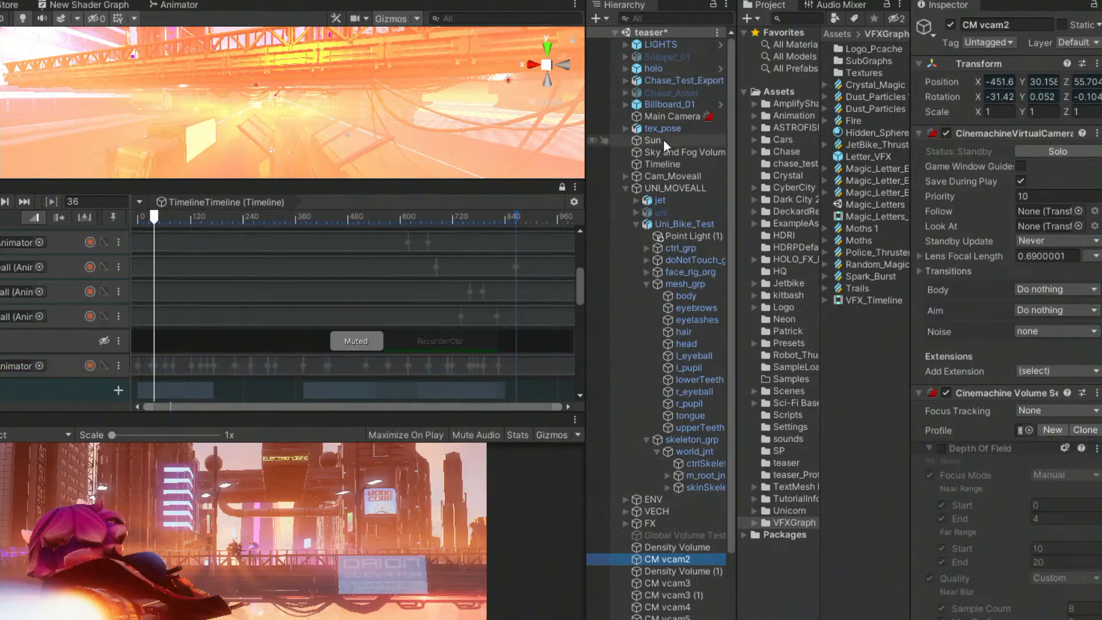
{"action": "left_click", "coordinate": [685, 118]}
{"action": "scroll", "coordinate": [950, 435], "scroll_direction": "down", "scroll_amount": 5}
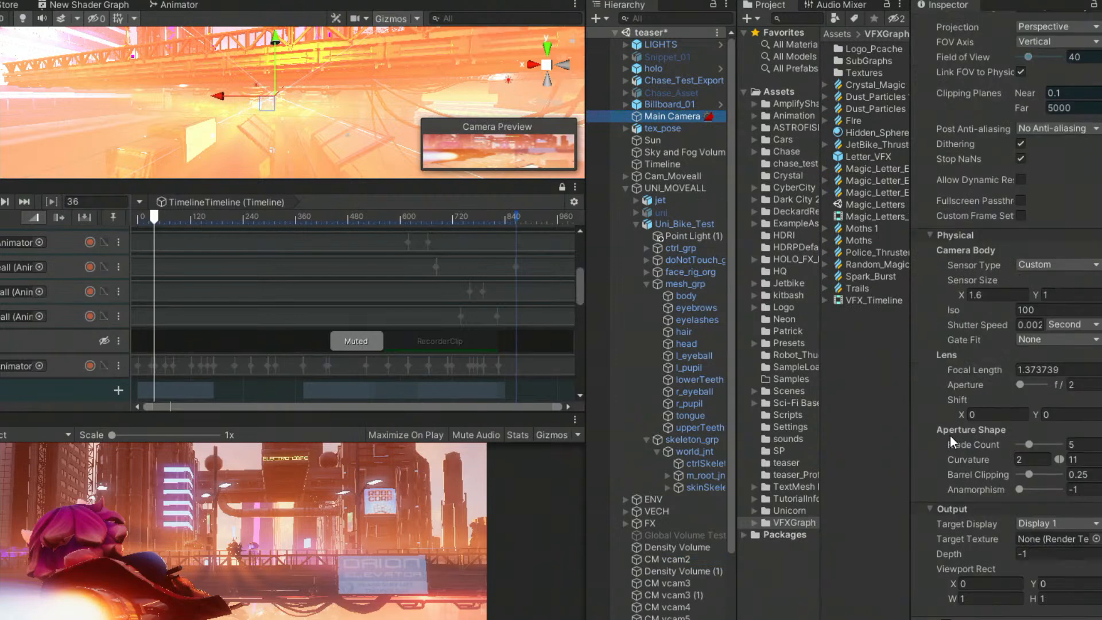
{"action": "scroll", "coordinate": [991, 504], "scroll_direction": "down", "scroll_amount": 15}
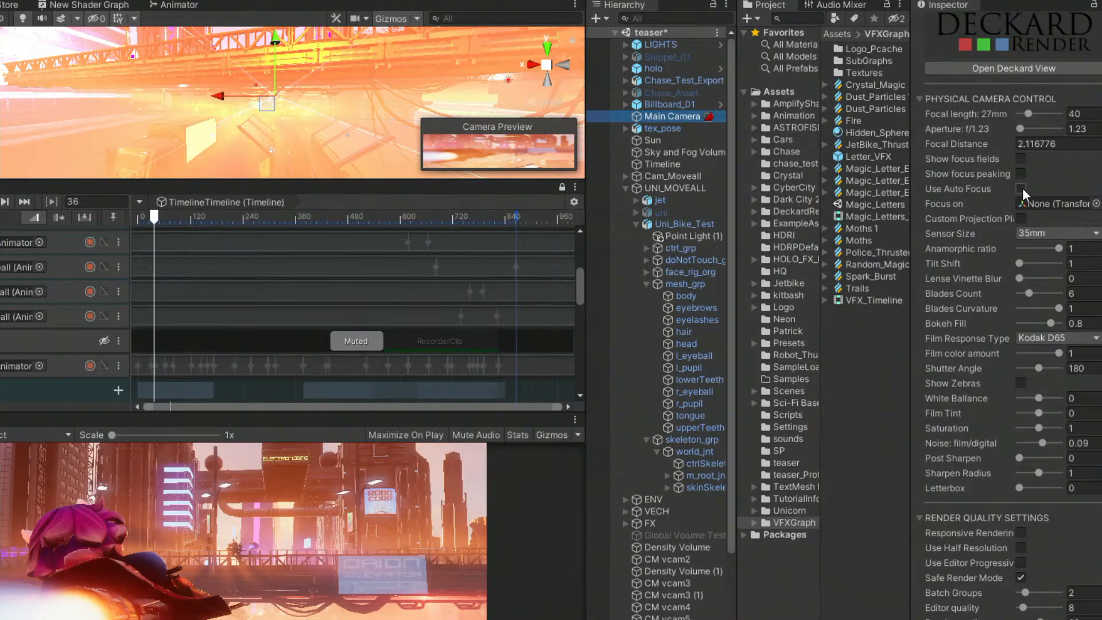
{"action": "scroll", "coordinate": [1022, 188], "scroll_direction": "up", "scroll_amount": 3}
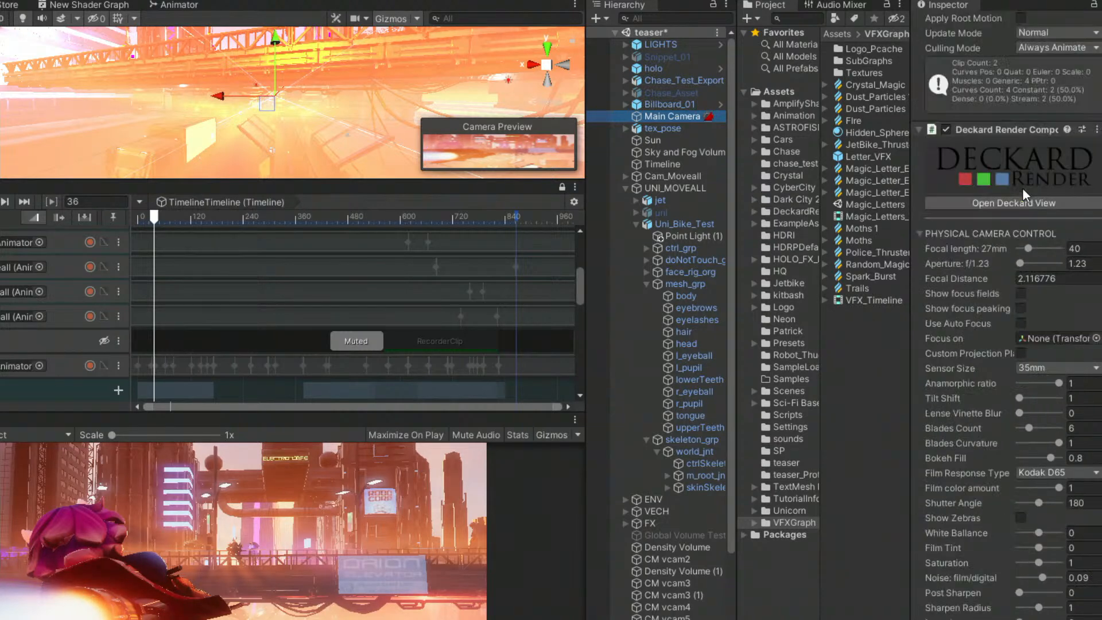
{"action": "scroll", "coordinate": [1031, 291], "scroll_direction": "down", "scroll_amount": 3}
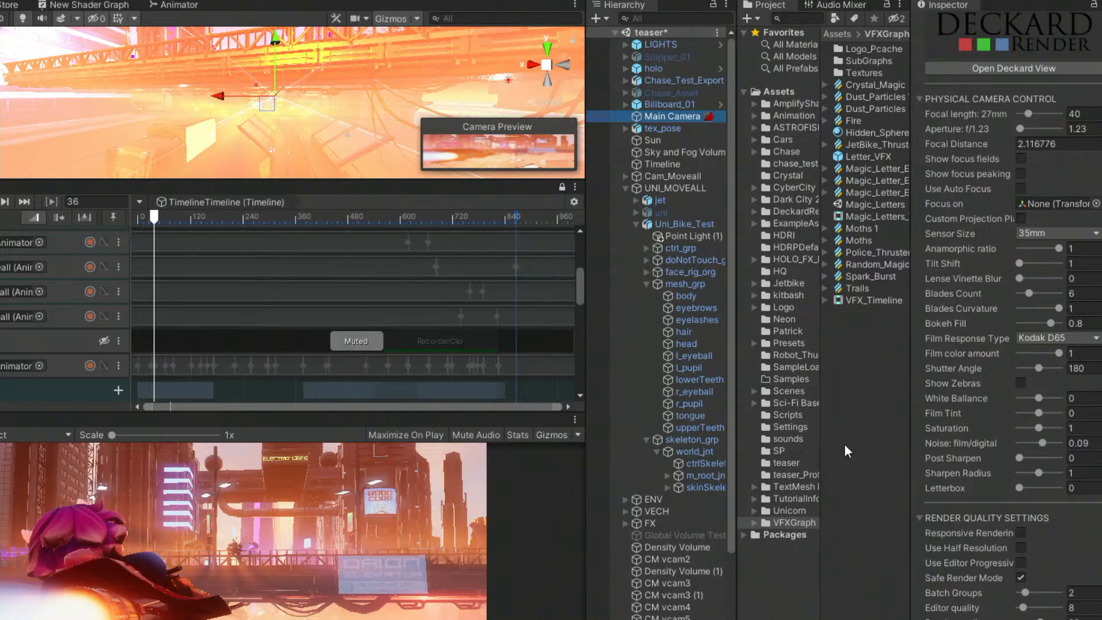
{"action": "scroll", "coordinate": [973, 536], "scroll_direction": "down", "scroll_amount": 10}
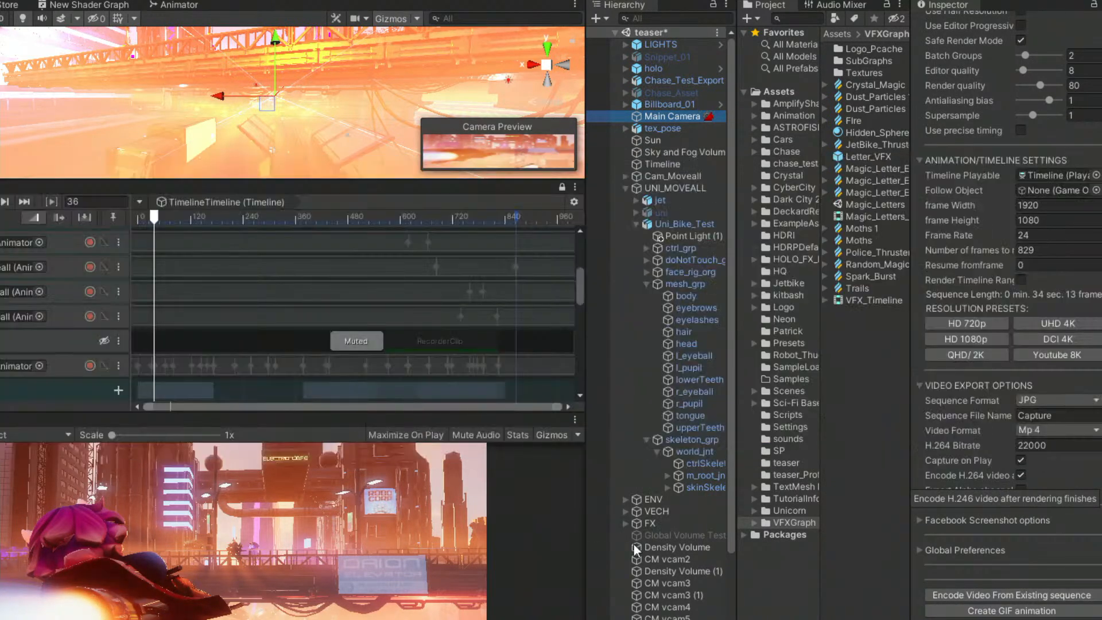
{"action": "scroll", "coordinate": [949, 212], "scroll_direction": "up", "scroll_amount": 4}
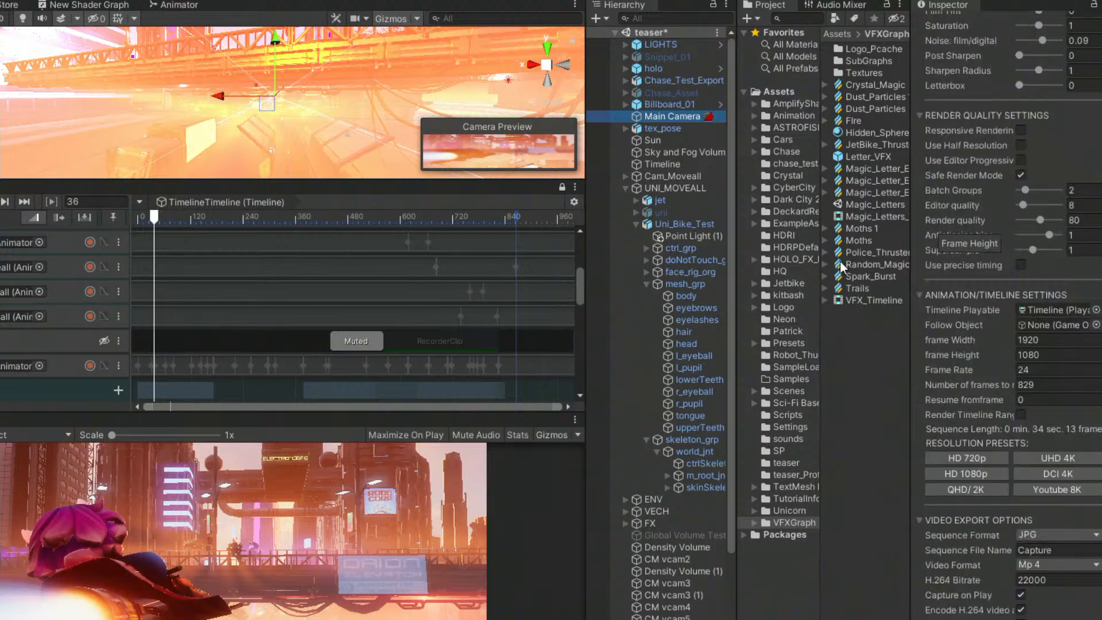
Open the Deckard render view, move it clear of the camera settings and set its scale to 1.7.
{"action": "left_click", "coordinate": [252, 0]}
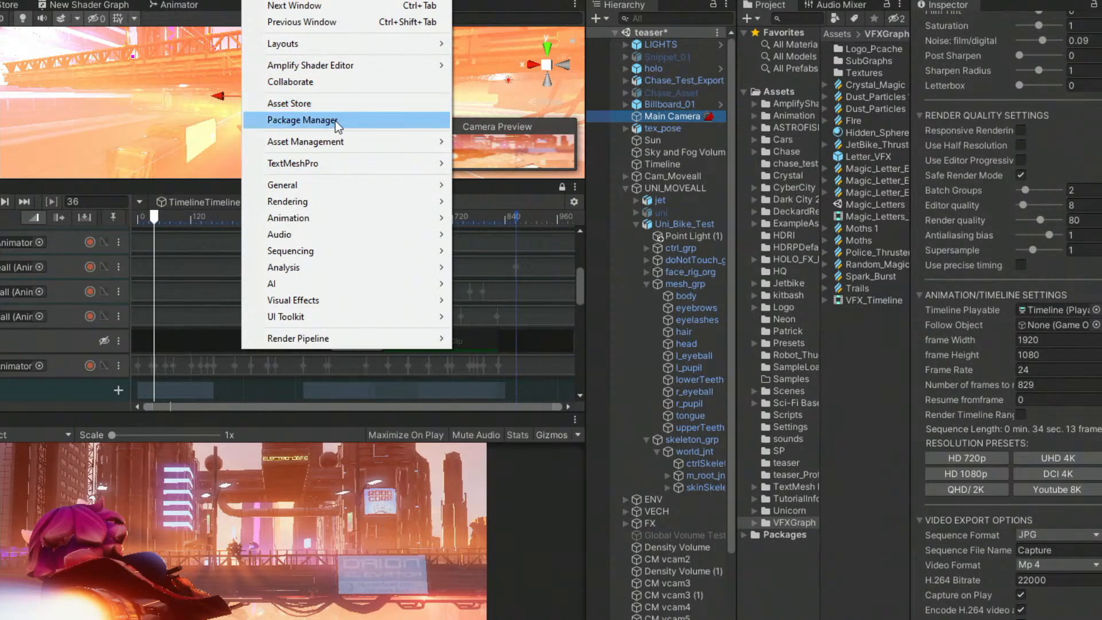
{"action": "mouse_move", "coordinate": [201, 0]}
{"action": "left_click", "coordinate": [247, 2]}
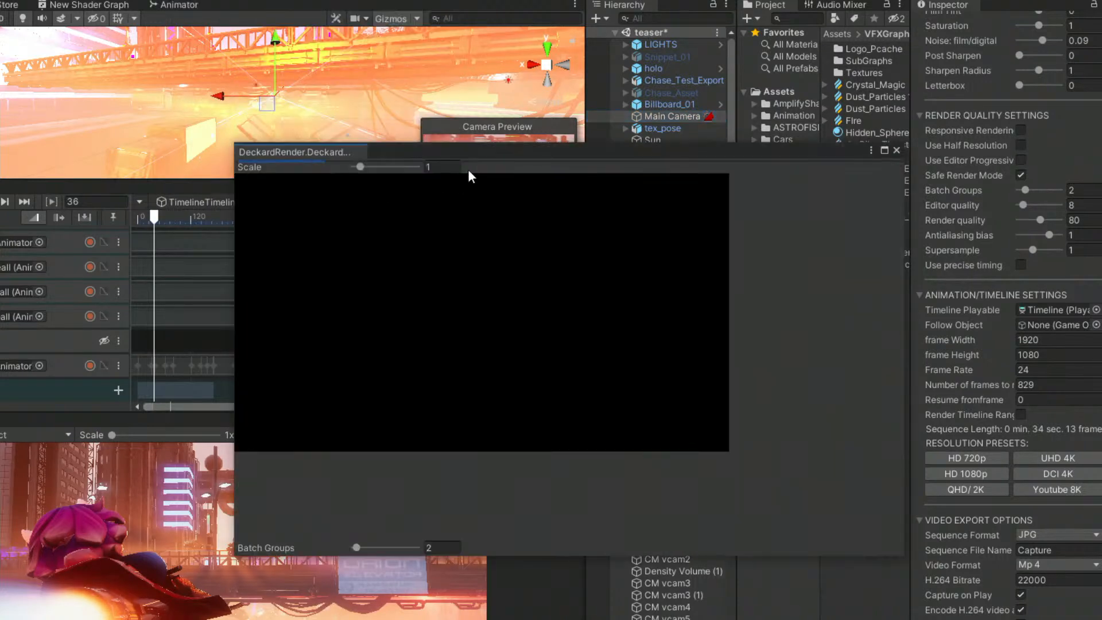
{"action": "left_click_drag", "start_coordinate": [507, 155], "coordinate": [333, 198]}
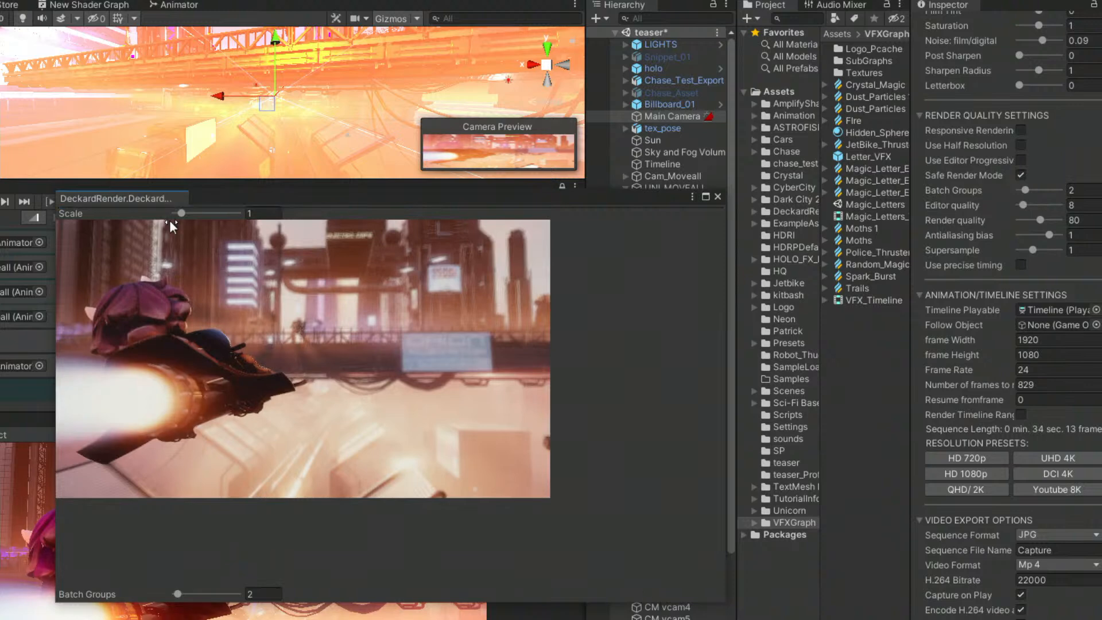
{"action": "left_click_drag", "start_coordinate": [181, 214], "coordinate": [185, 214]}
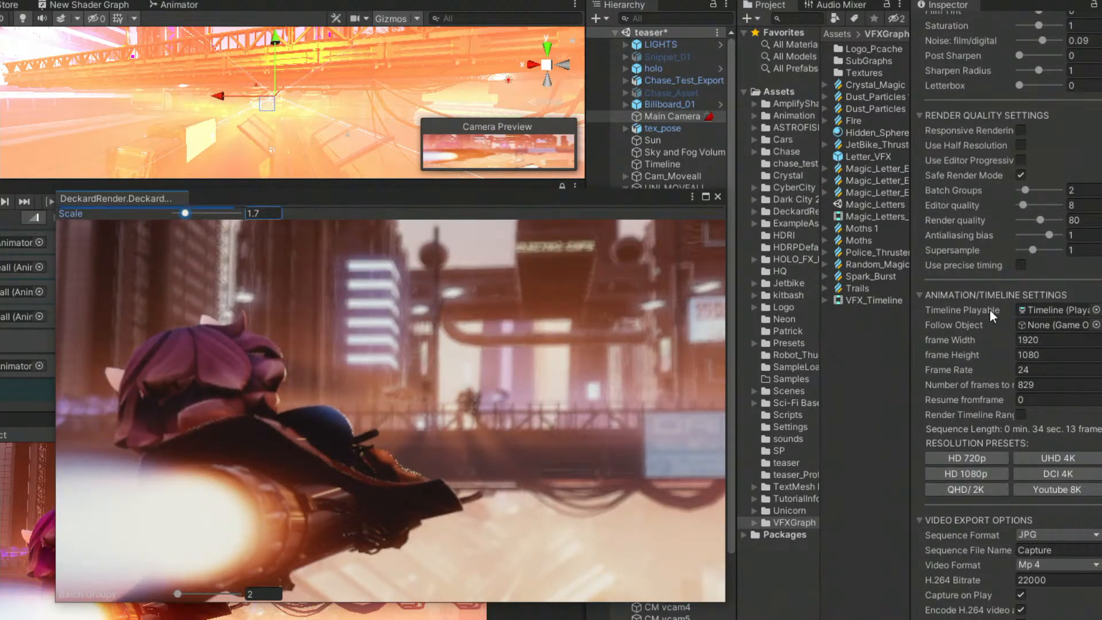
Set the Deckard camera's anamorphic ratio to 0.5, aperture to f/0.6 and sensor size to Hasselblad Medium.
{"action": "scroll", "coordinate": [990, 309], "scroll_direction": "up", "scroll_amount": 10}
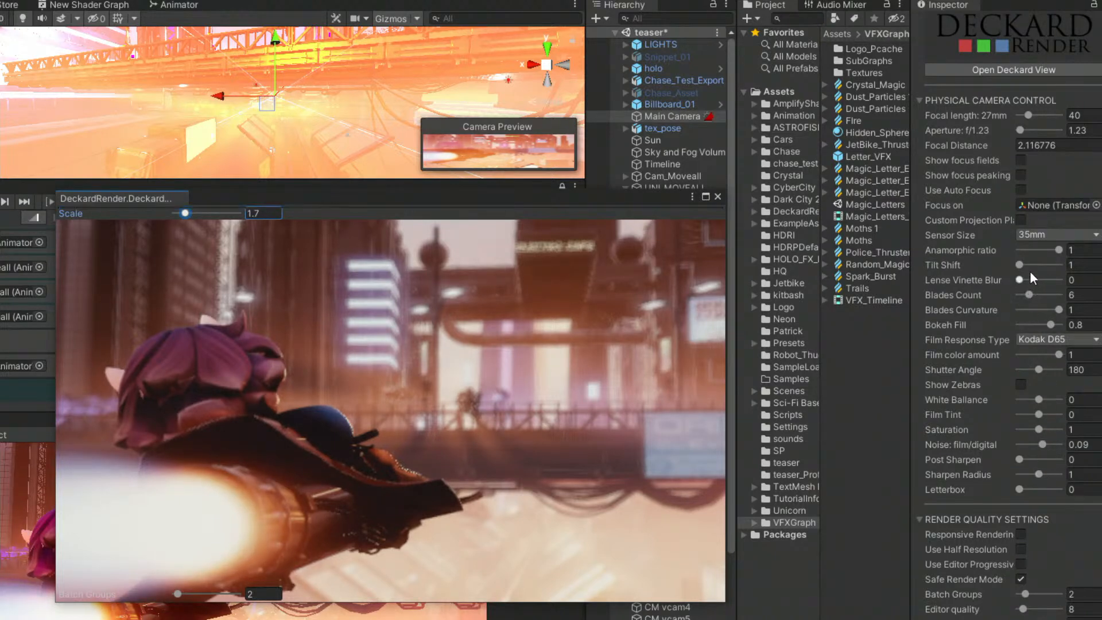
{"action": "left_click", "coordinate": [1058, 251]}
{"action": "left_click_drag", "start_coordinate": [1056, 249], "coordinate": [990, 247]}
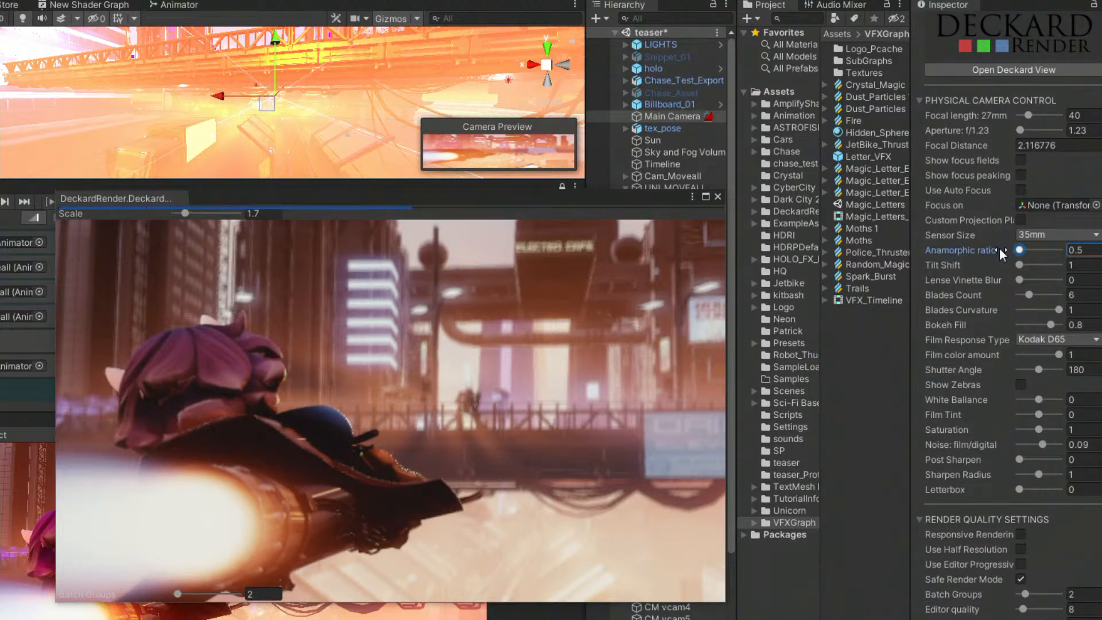
{"action": "left_click_drag", "start_coordinate": [1021, 130], "coordinate": [994, 128]}
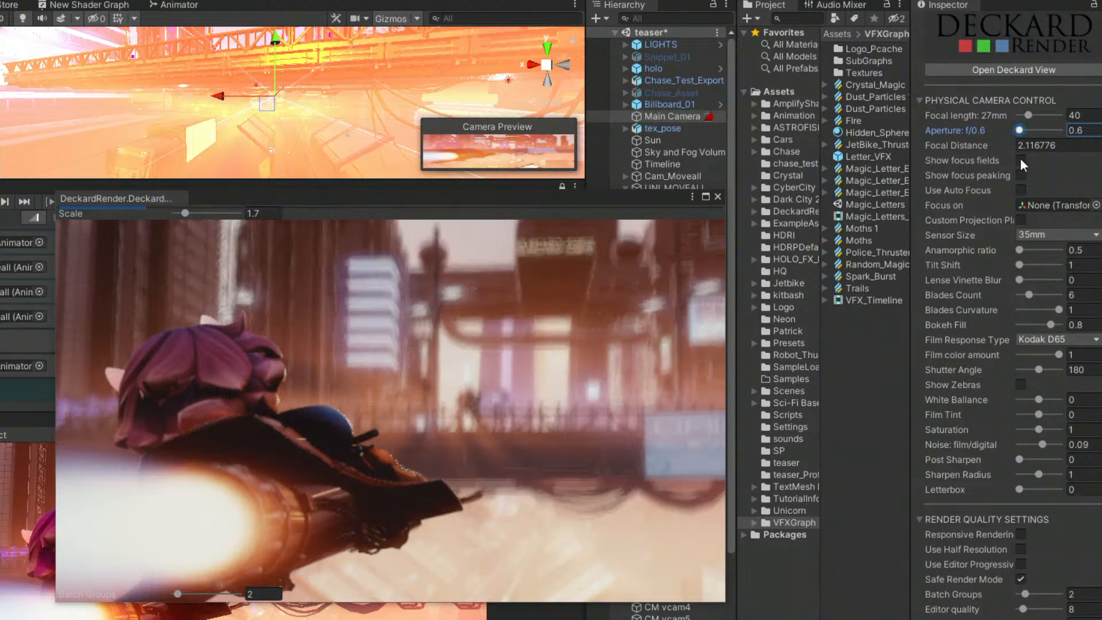
{"action": "left_click", "coordinate": [1045, 236]}
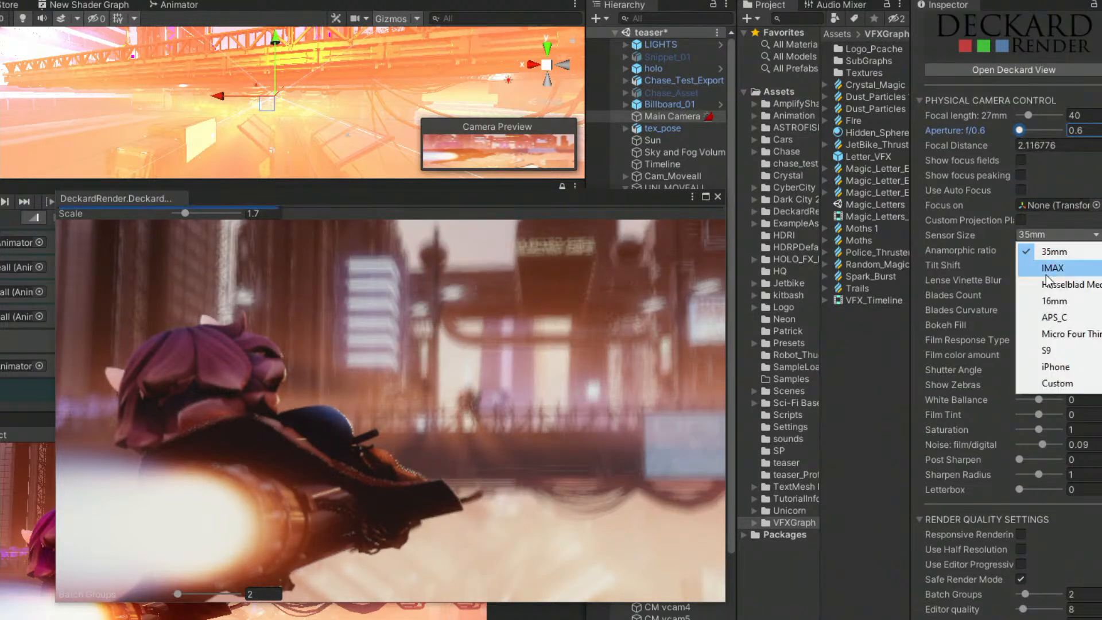
{"action": "left_click", "coordinate": [1058, 285]}
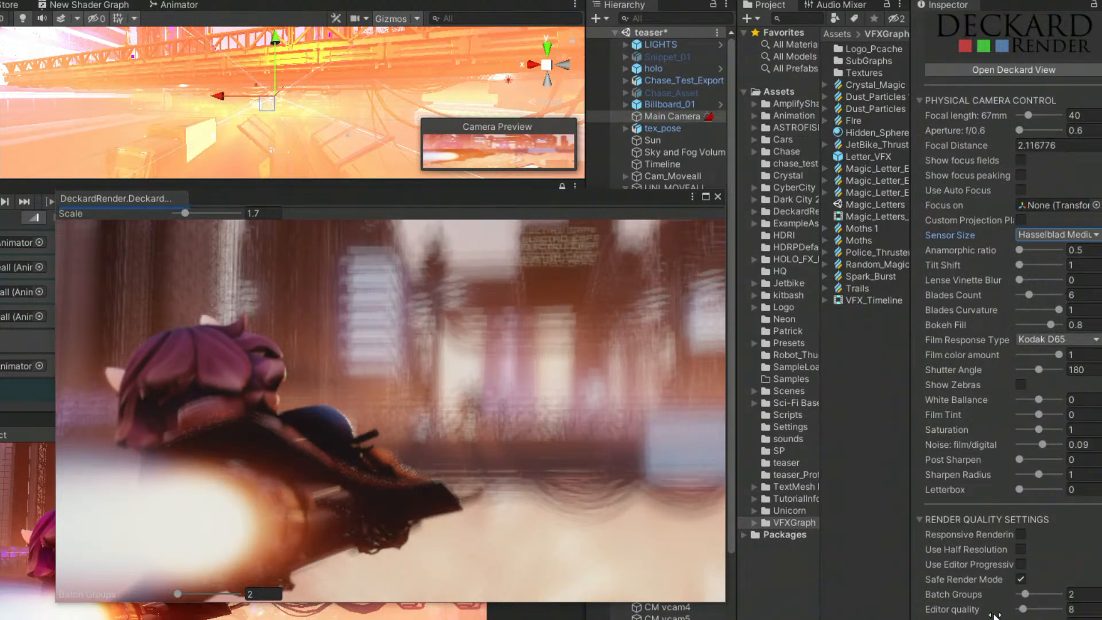
Expand the Facebook Screenshot options and Global Preferences in the Deckard component and review them.
{"action": "scroll", "coordinate": [931, 515], "scroll_direction": "down", "scroll_amount": 10}
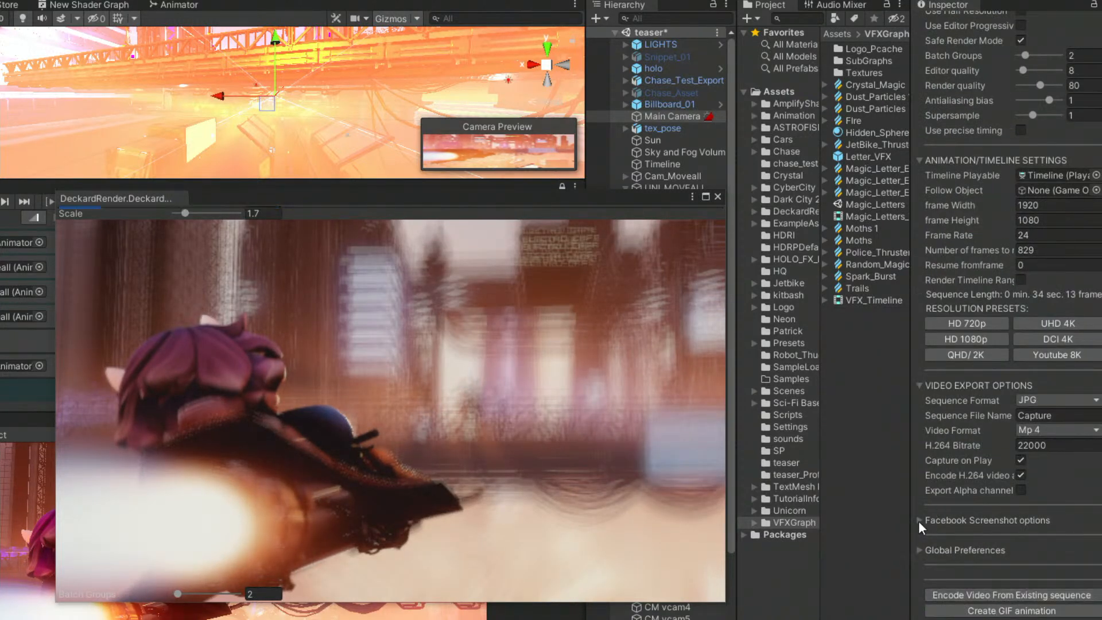
{"action": "left_click", "coordinate": [919, 522]}
{"action": "scroll", "coordinate": [947, 505], "scroll_direction": "down", "scroll_amount": 1}
{"action": "left_click", "coordinate": [948, 550]}
{"action": "scroll", "coordinate": [987, 528], "scroll_direction": "down", "scroll_amount": 2}
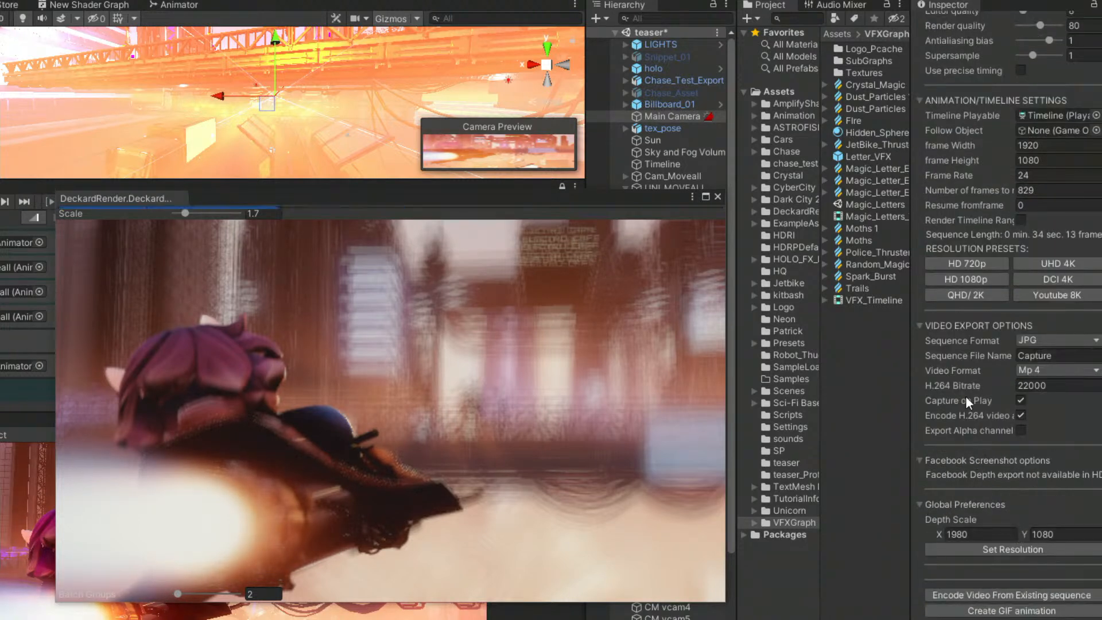
Raise the Deckard editor quality to 54 and the batch groups to 5.
{"action": "scroll", "coordinate": [967, 395], "scroll_direction": "up", "scroll_amount": 10}
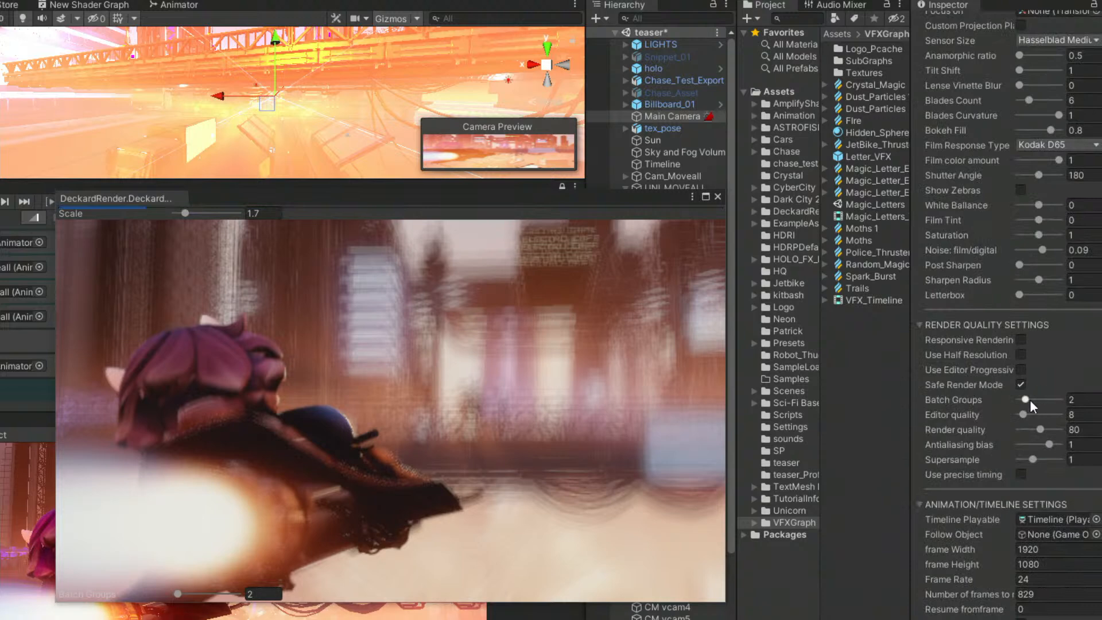
{"action": "left_click_drag", "start_coordinate": [1025, 414], "coordinate": [1047, 418]}
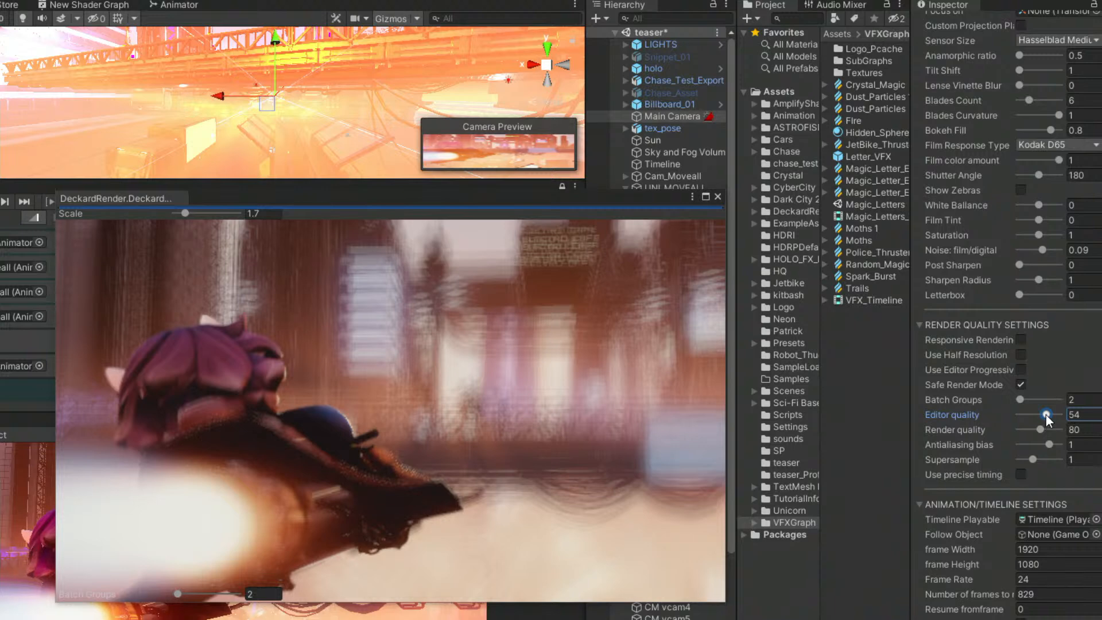
{"action": "left_click", "coordinate": [1024, 400]}
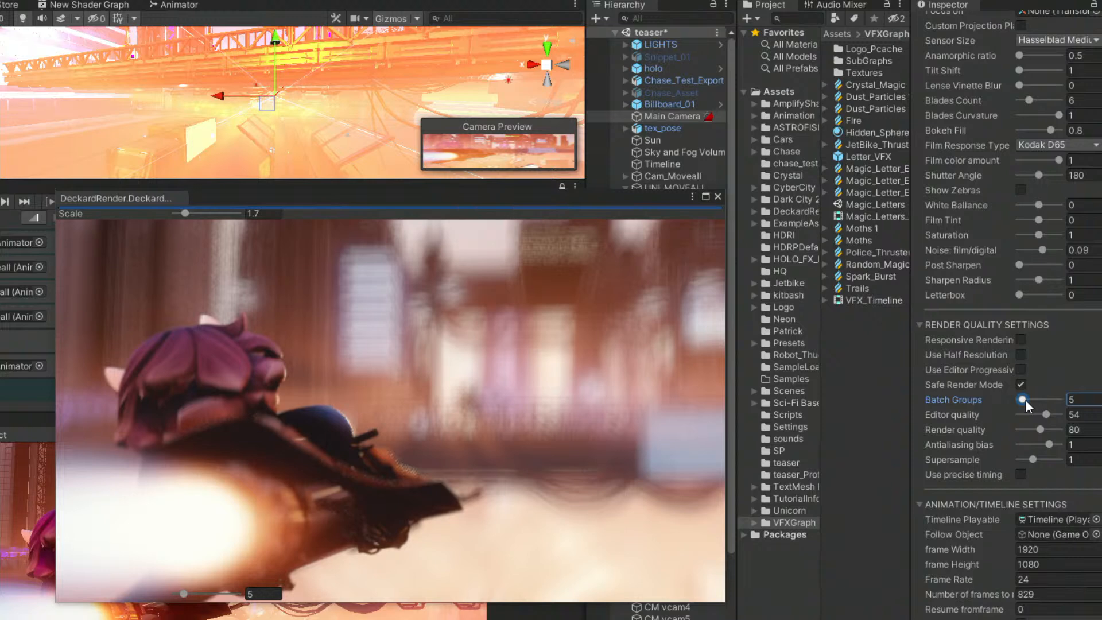
Set the Deckard camera's sensor size to 35mm and reposition the render view.
{"action": "scroll", "coordinate": [1005, 215], "scroll_direction": "up", "scroll_amount": 5}
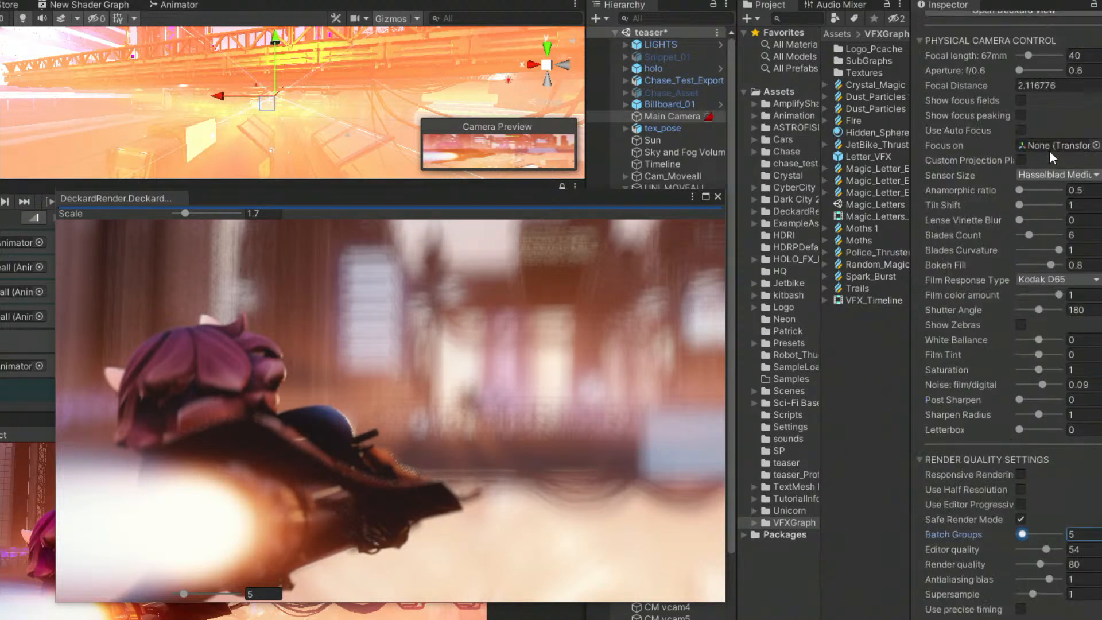
{"action": "left_click", "coordinate": [1050, 176]}
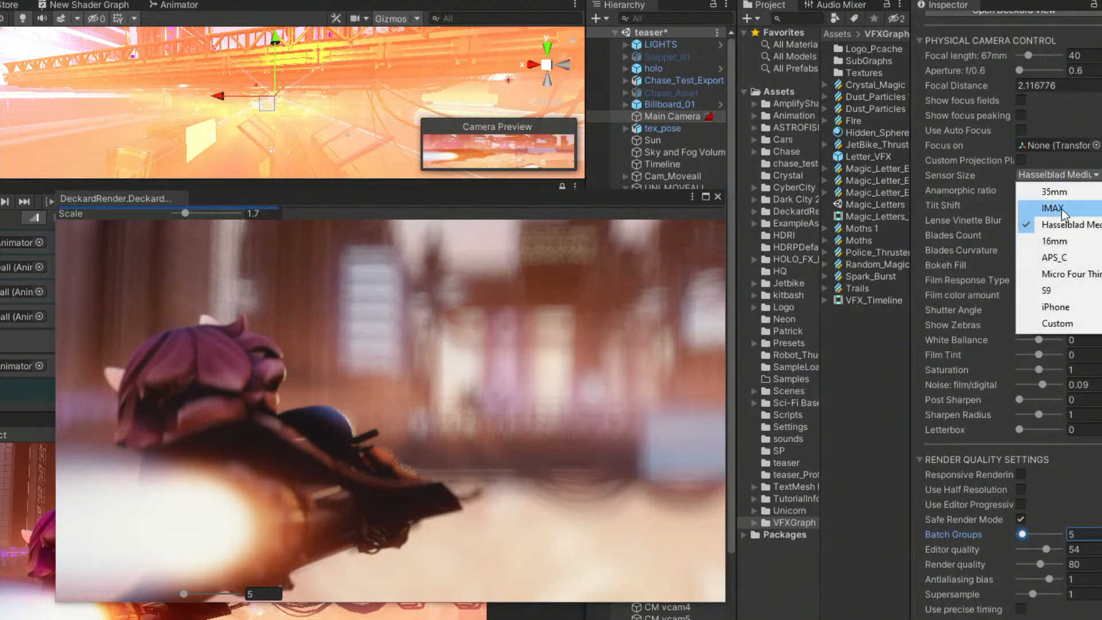
{"action": "left_click", "coordinate": [1062, 192]}
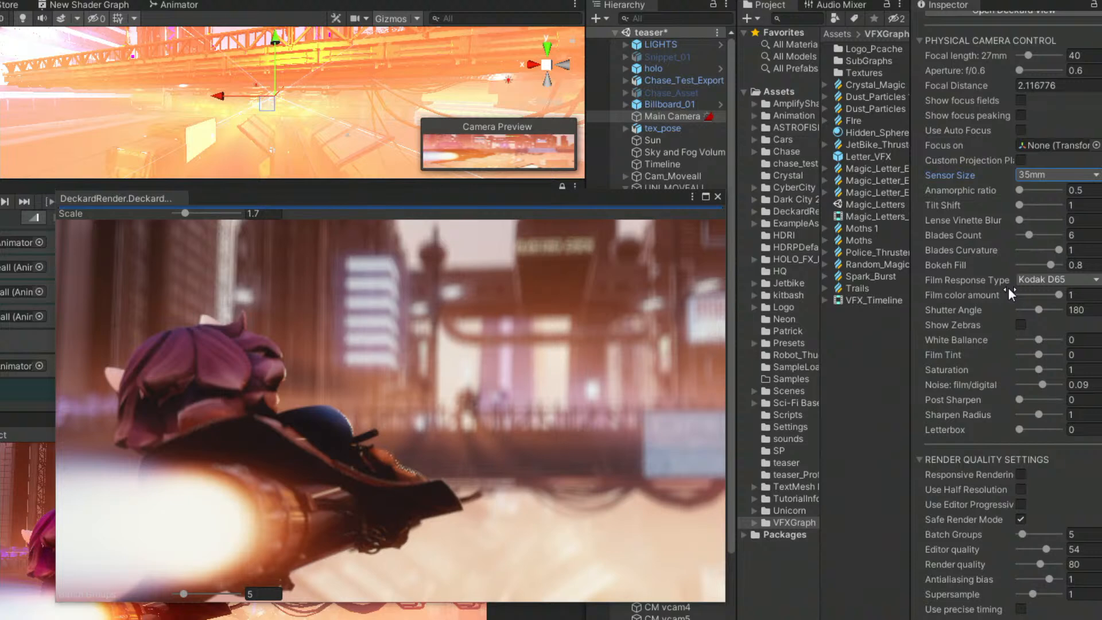
{"action": "left_click_drag", "start_coordinate": [615, 196], "coordinate": [677, 140]}
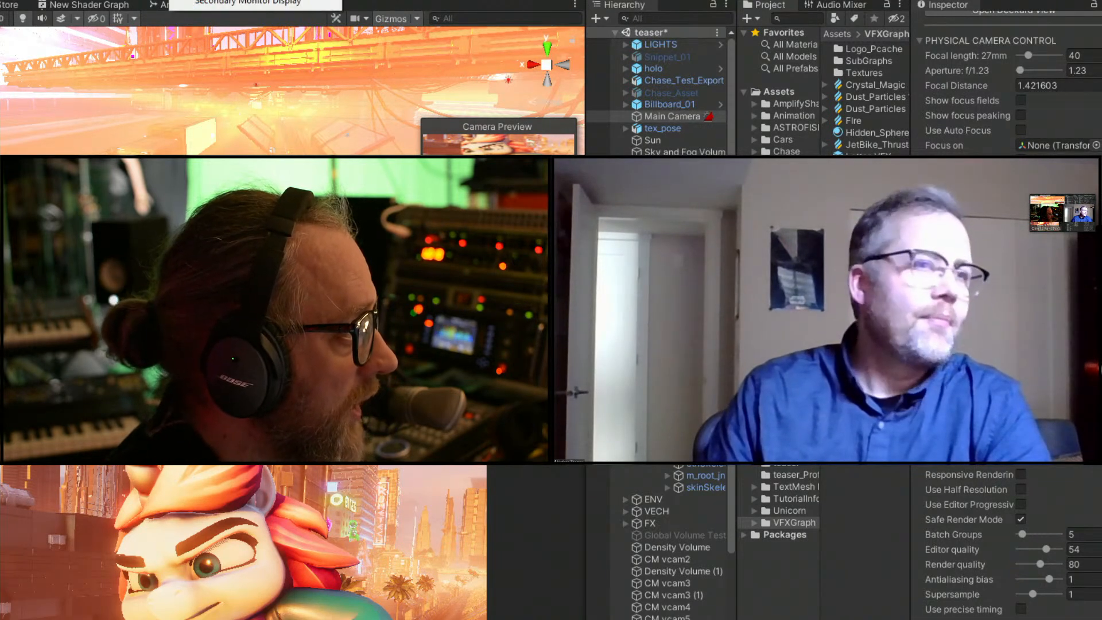
Open the Deckard render view for the character close-up, move it around and close it.
{"action": "left_click", "coordinate": [253, 5]}
{"action": "left_click_drag", "start_coordinate": [402, 172], "coordinate": [344, 145]}
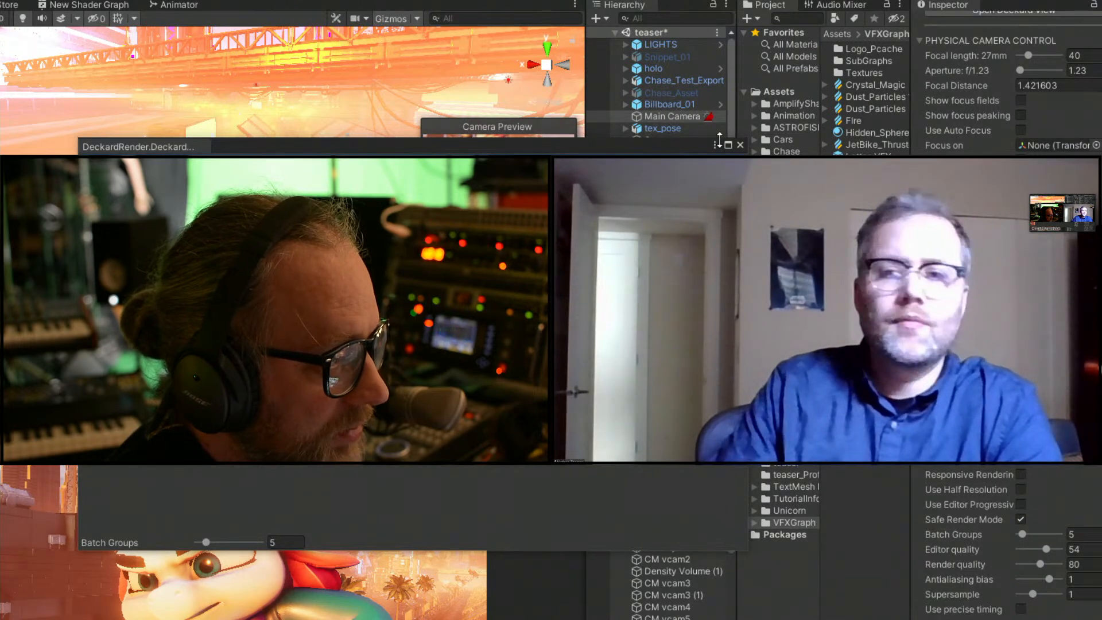
{"action": "left_click_drag", "start_coordinate": [692, 146], "coordinate": [757, 188]}
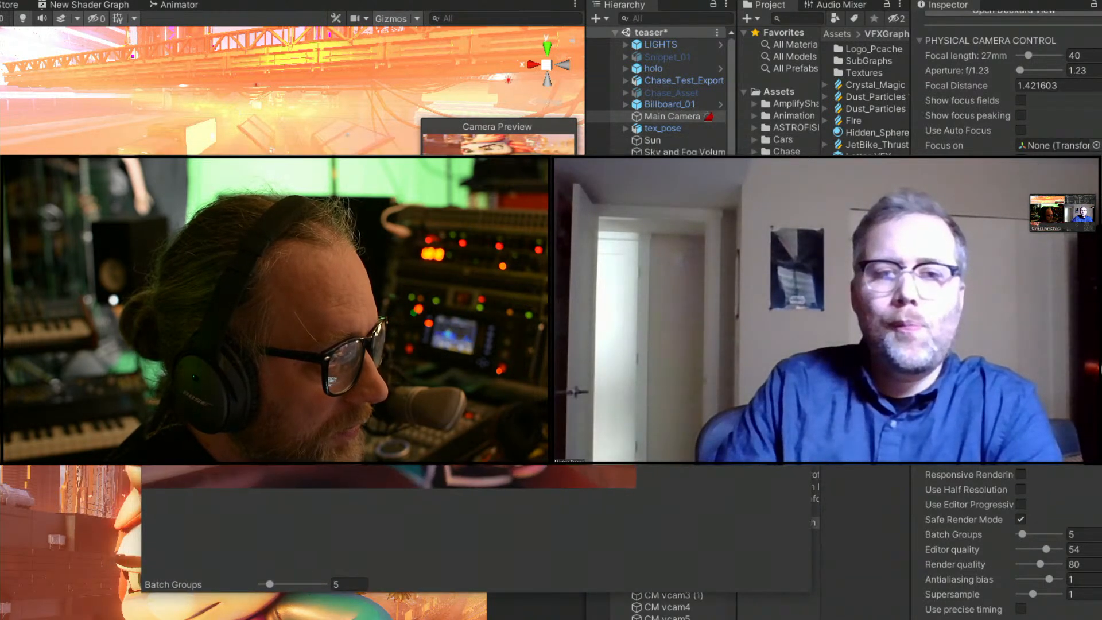
{"action": "left_click", "coordinate": [802, 188]}
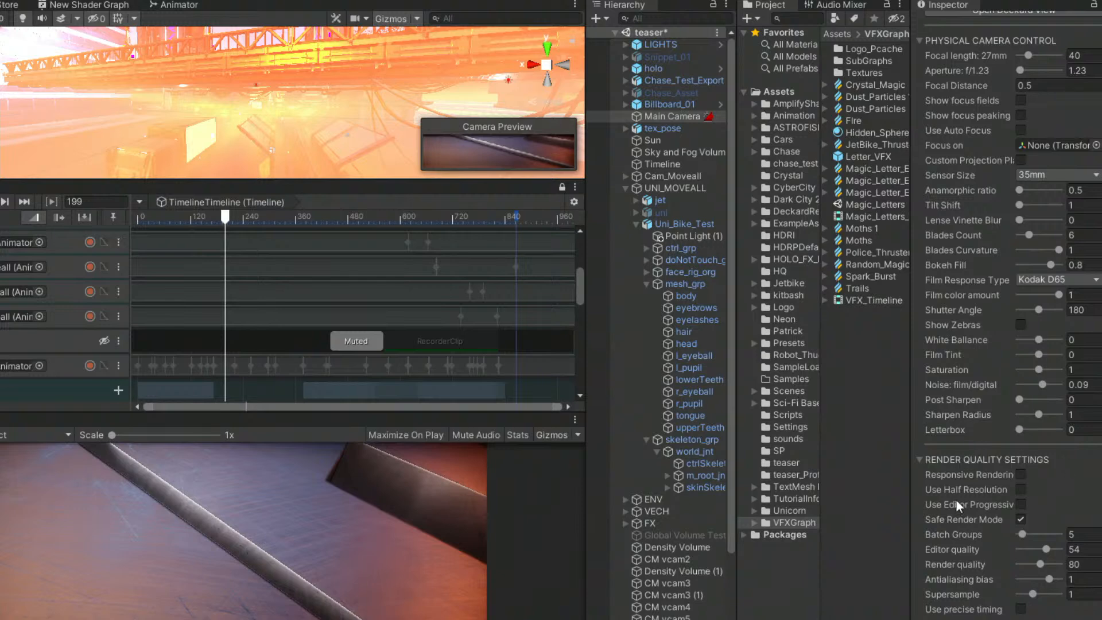
Read the Safe Render Mode description and review the render quality and timeline settings at frame 199.
{"action": "mouse_move", "coordinate": [978, 519]}
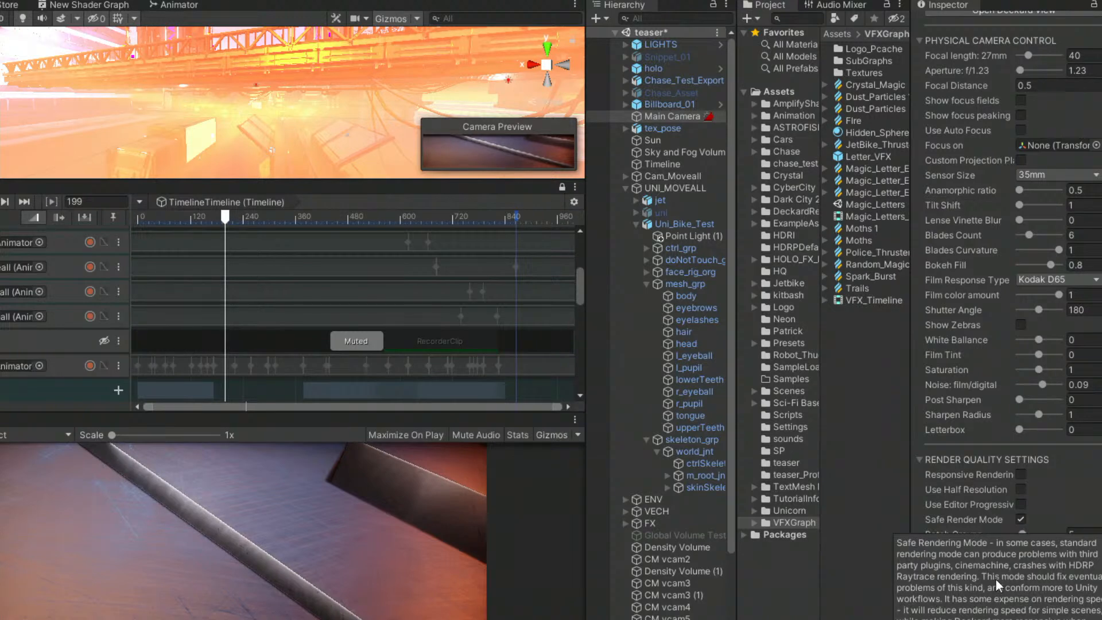
{"action": "scroll", "coordinate": [973, 592], "scroll_direction": "down", "scroll_amount": 5}
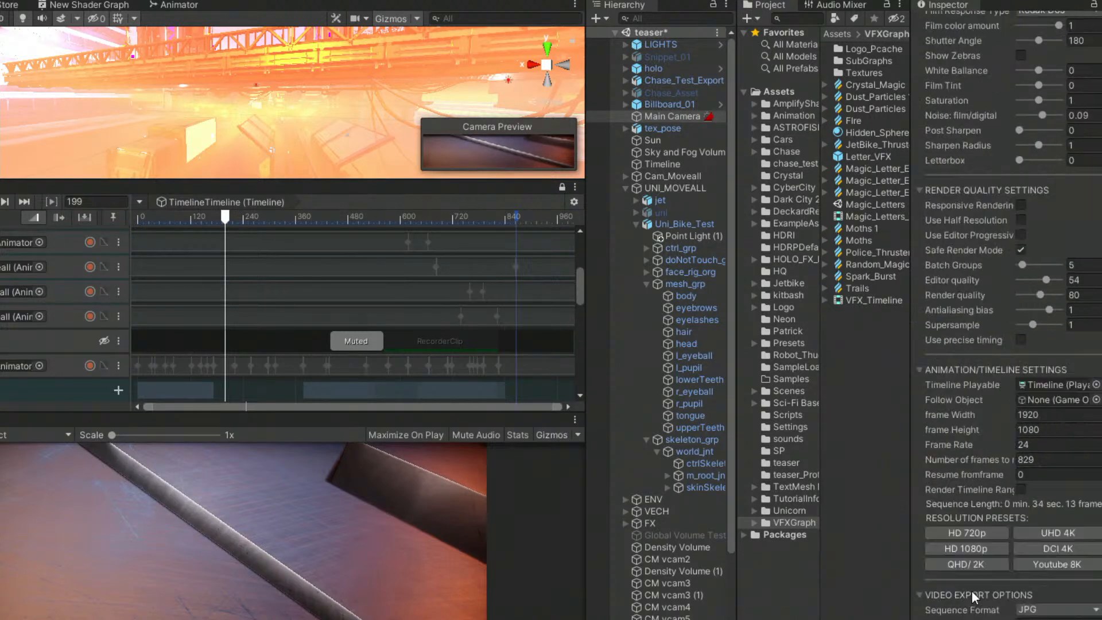